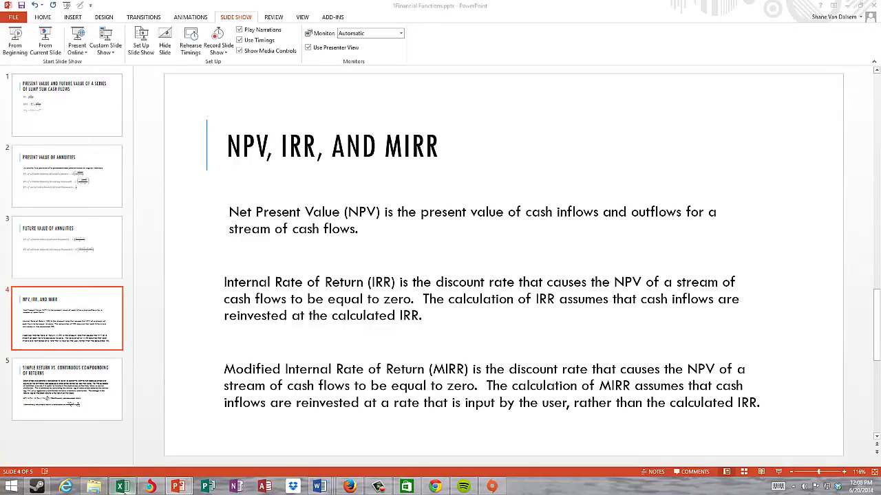
Step: Switch to the Financial Functions workbook in Excel and remove the stray equation placeholder between the charts on the NPV, IRR, MIRR sheet
click(121, 487)
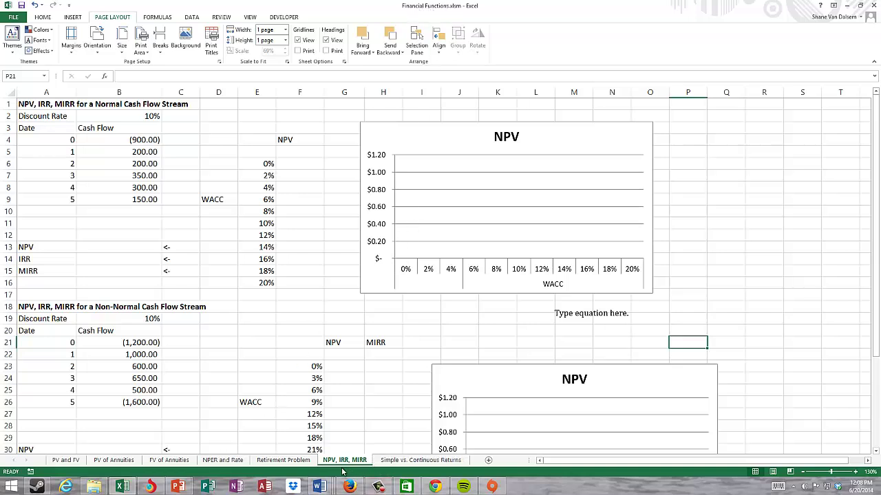
key(ctrl+z)
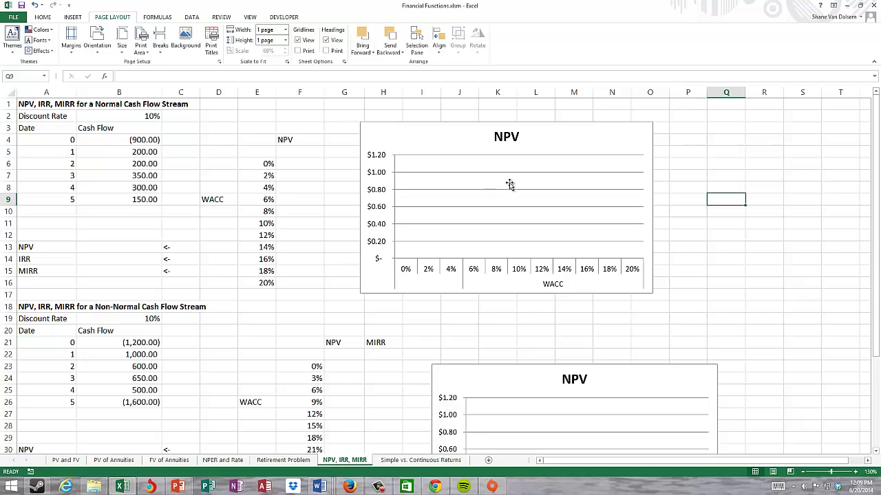
scroll(465, 230, down, 2)
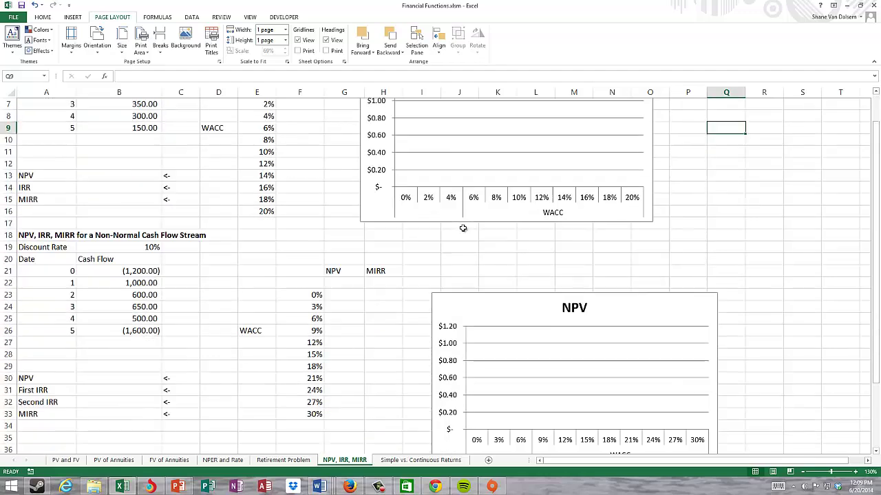
scroll(468, 229, up, 2)
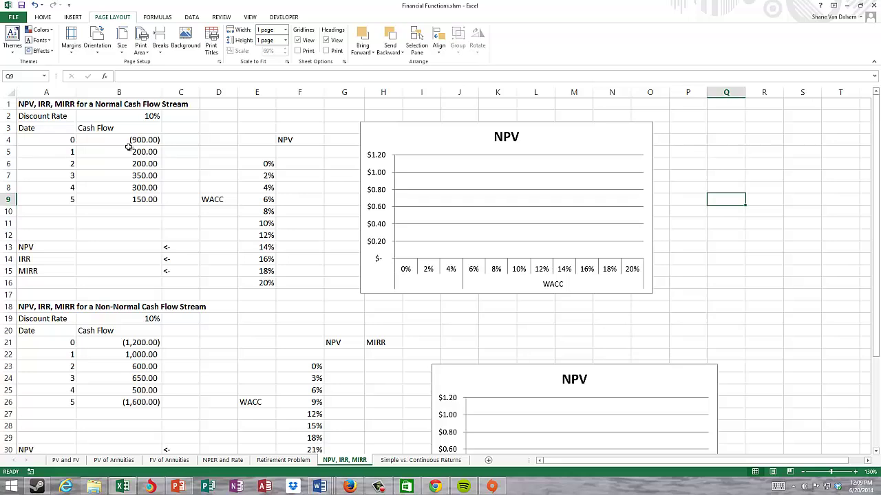
Step: Calculate the normal cash flow stream's NPV in cell B13 with the formula =B4+NPV(B2,B5:B9)
click(113, 251)
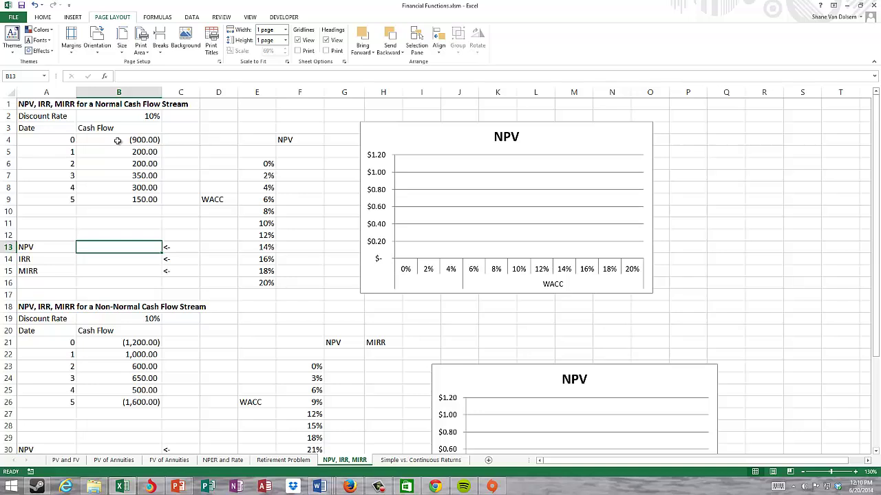
text(=)
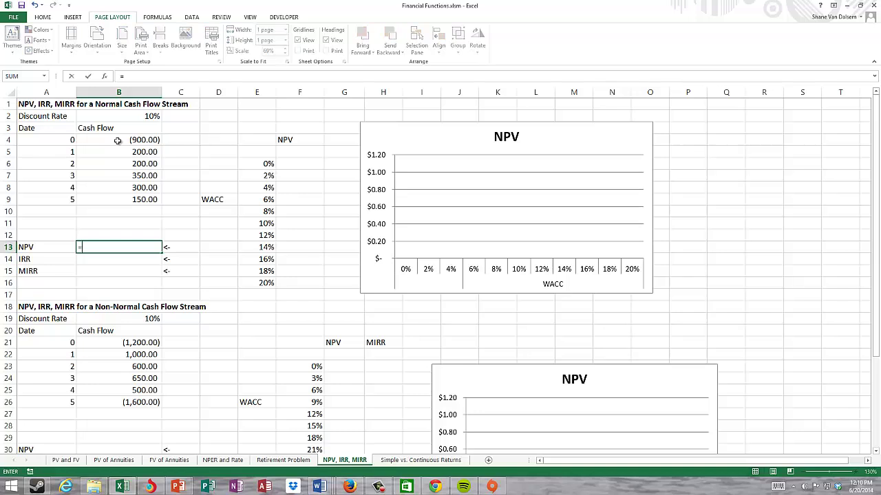
key(Up)
key(Up)
key(Up)
key(Up)
key(Up)
key(Up)
key(Up)
key(Up)
key(Up)
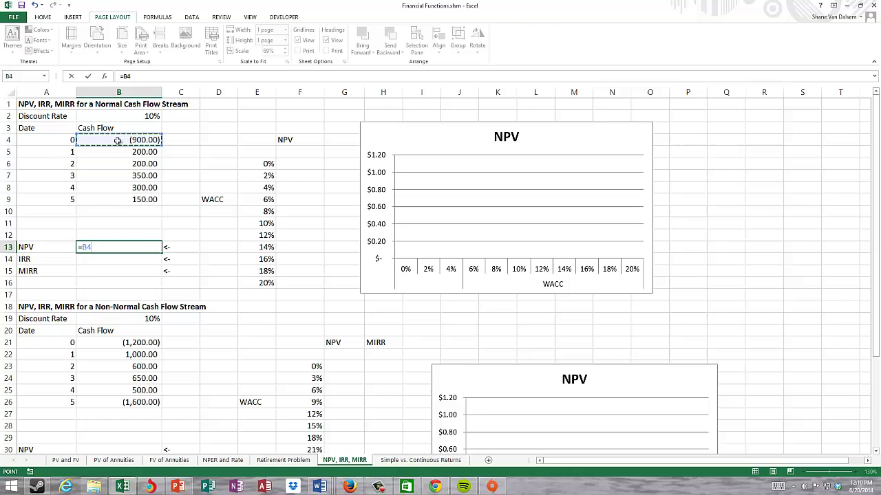
text(+npv()
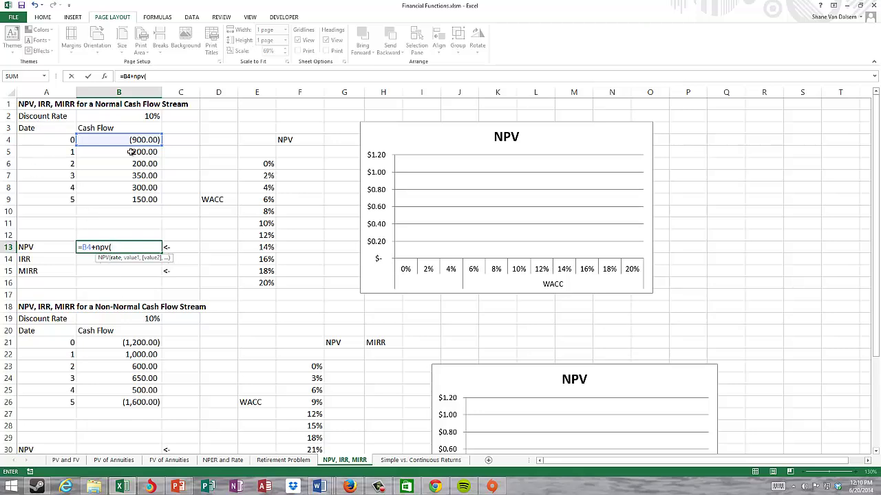
click(140, 116)
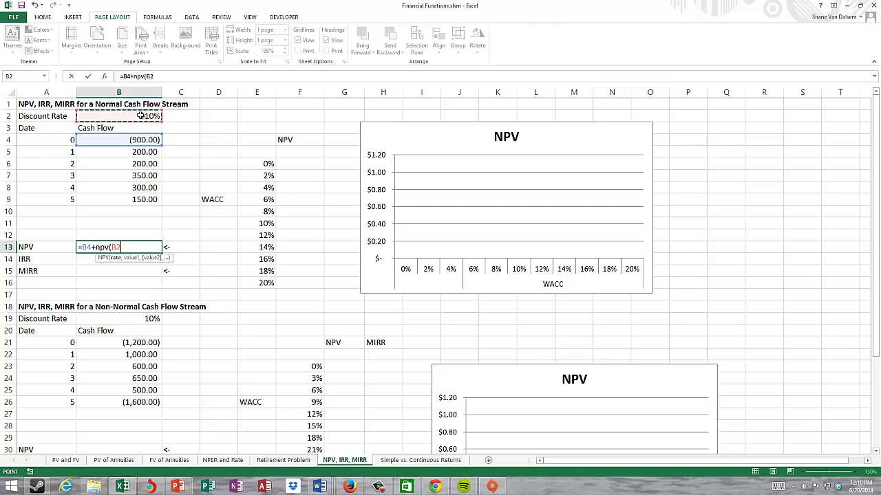
text(,)
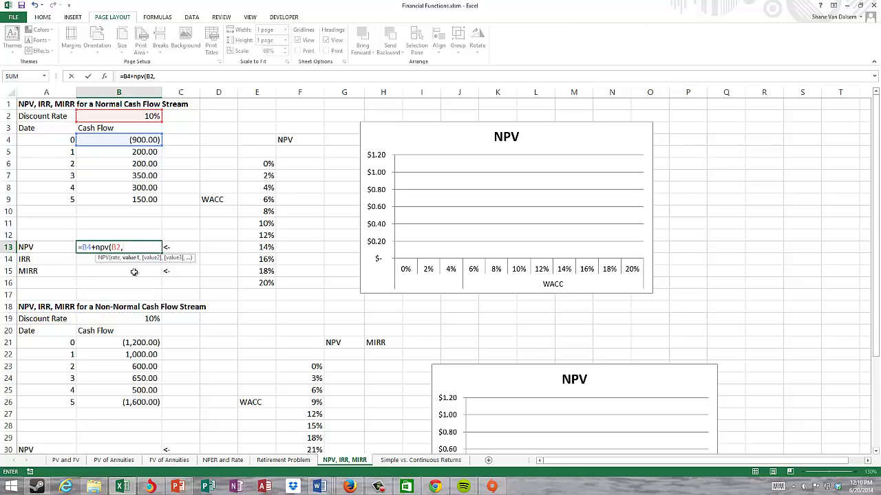
drag(121, 152, 130, 199)
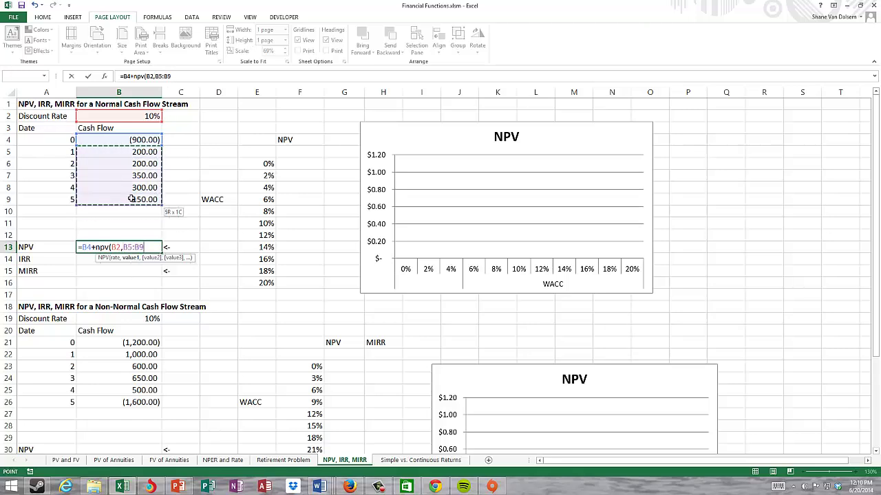
text())
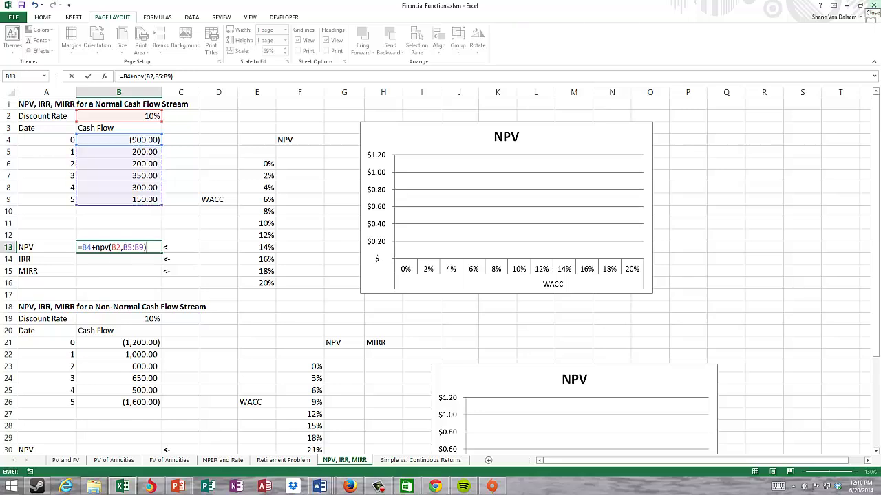
key(ctrl+Return)
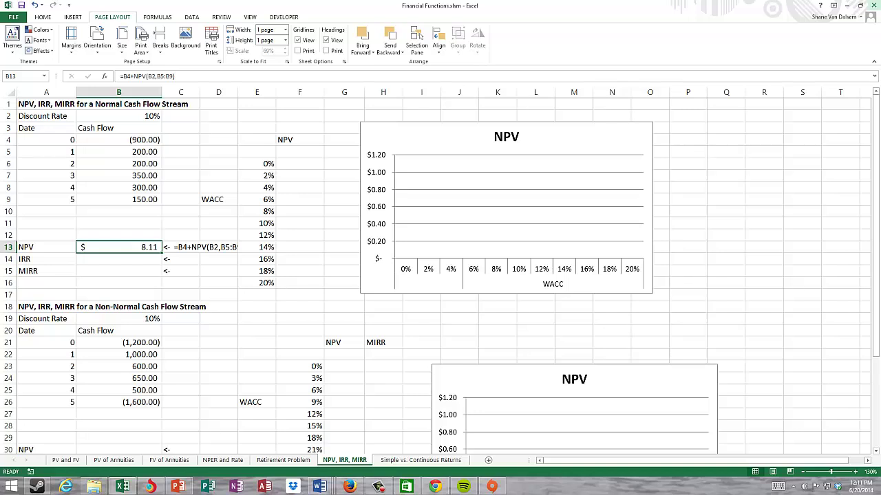
Step: Calculate the normal cash flow stream's IRR in cell B14 with the formula =IRR(B4:B9)
click(118, 258)
text(=)
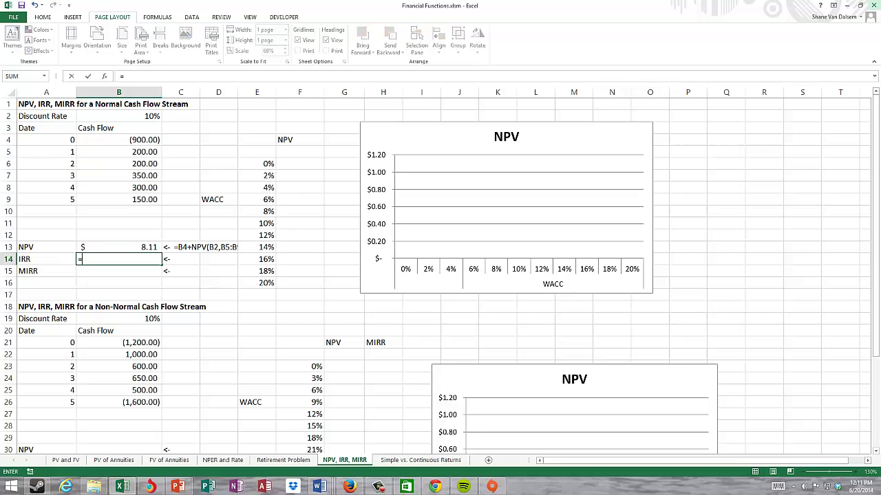
text(irr()
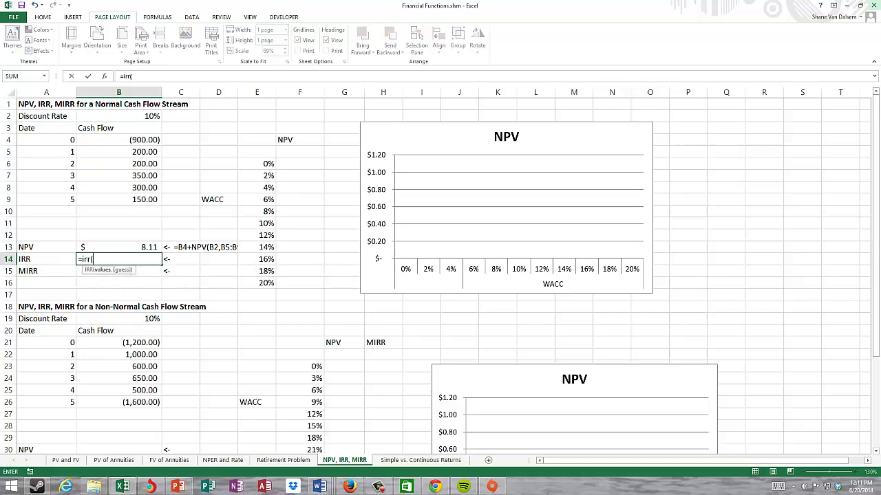
key(Up)
key(Up)
key(Up)
key(Up)
key(Up)
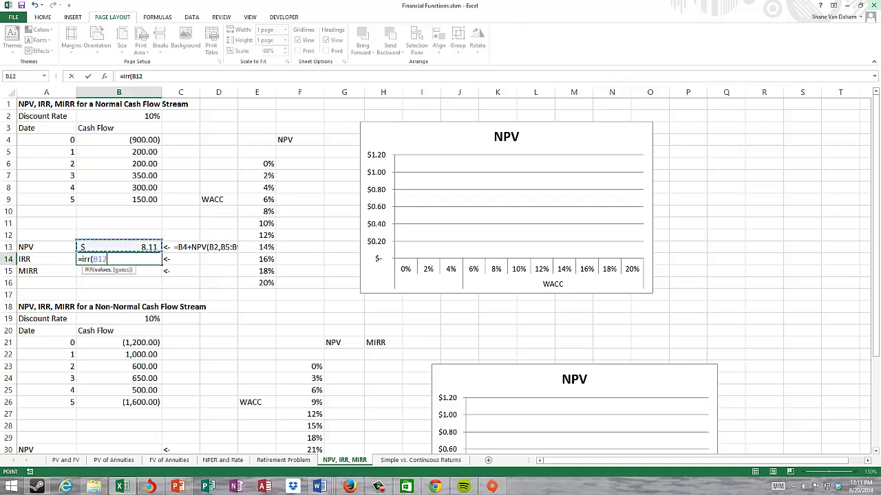
key(shift+Up)
key(shift+Up)
key(shift+Up)
key(shift+Up)
key(shift+Up)
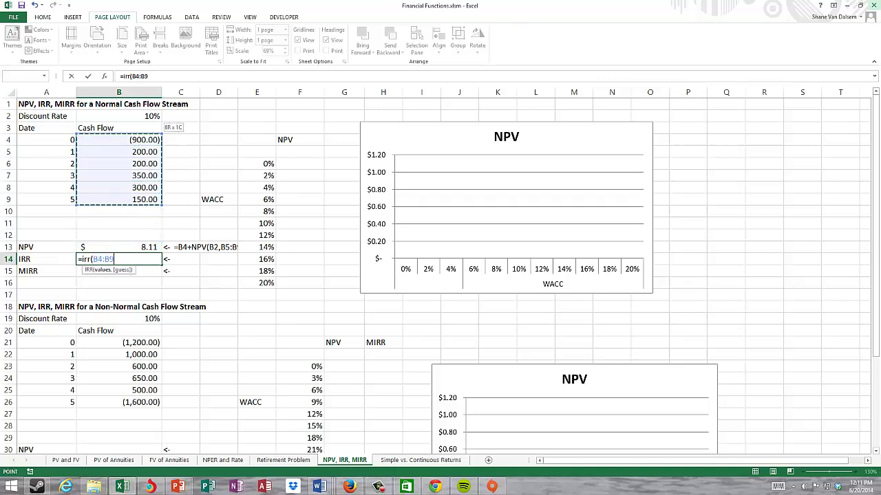
key(ctrl+Return)
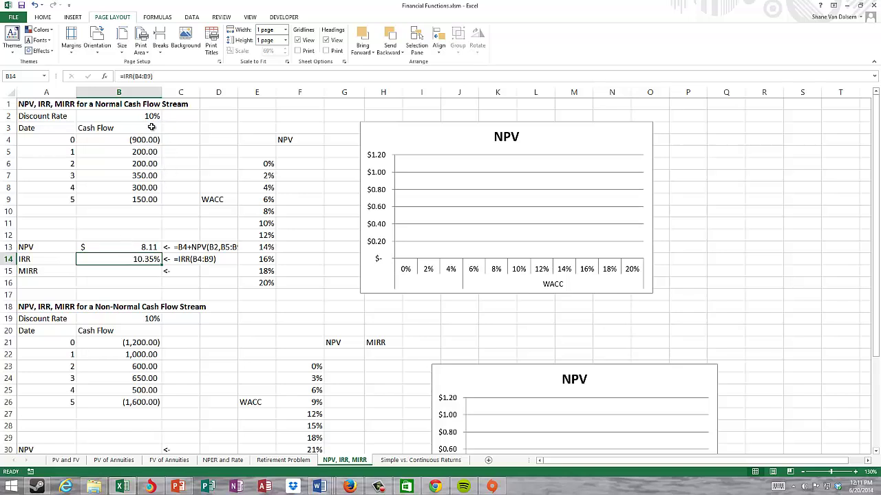
Step: Calculate the normal stream's MIRR in cell B15 with =MIRR(B4:B9,B2,B2), using the discount rate as both finance and reinvestment rate
click(146, 273)
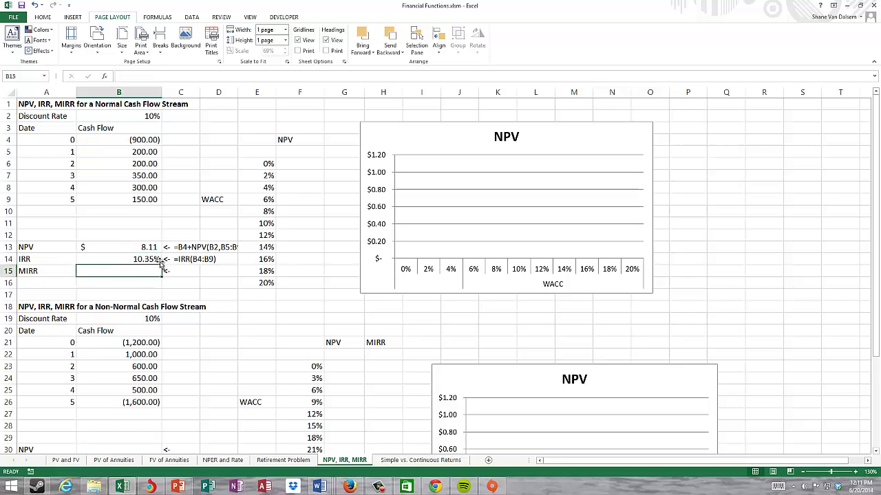
text(=)
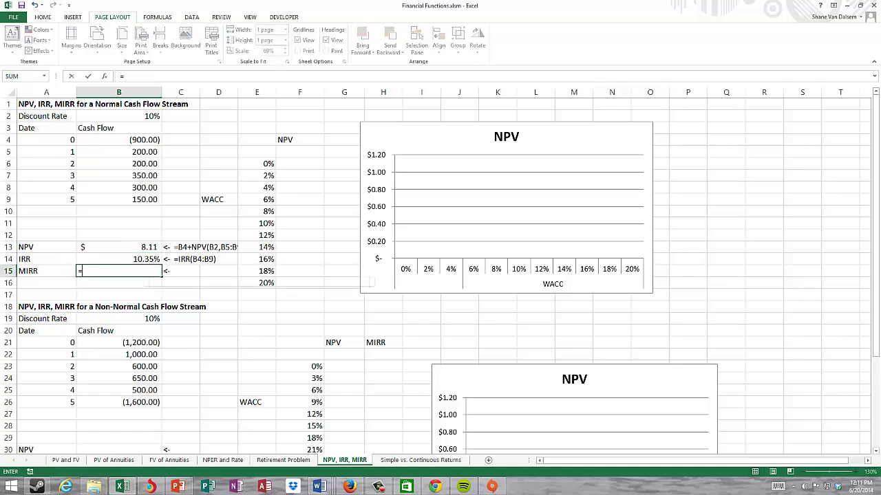
text(mirr()
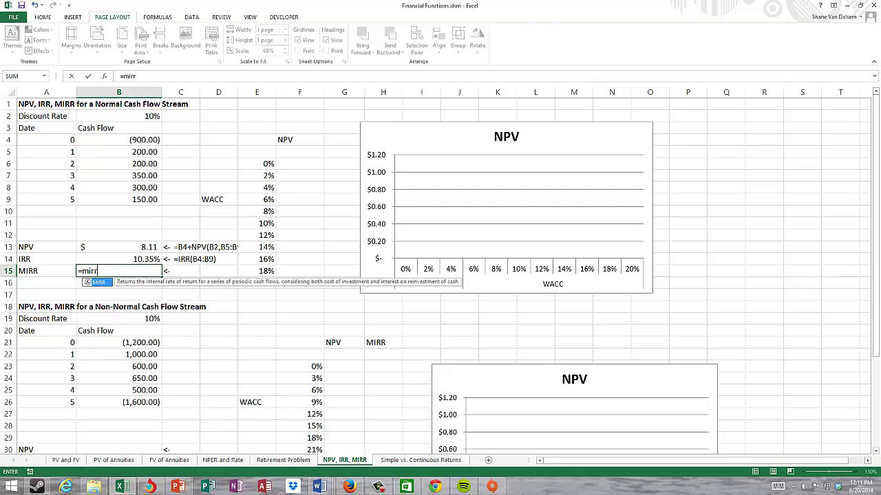
key(Up)
key(Up)
key(Up)
key(Up)
key(Up)
key(Up)
key(Up)
key(Up)
key(Up)
key(Up)
key(Up)
key(Up)
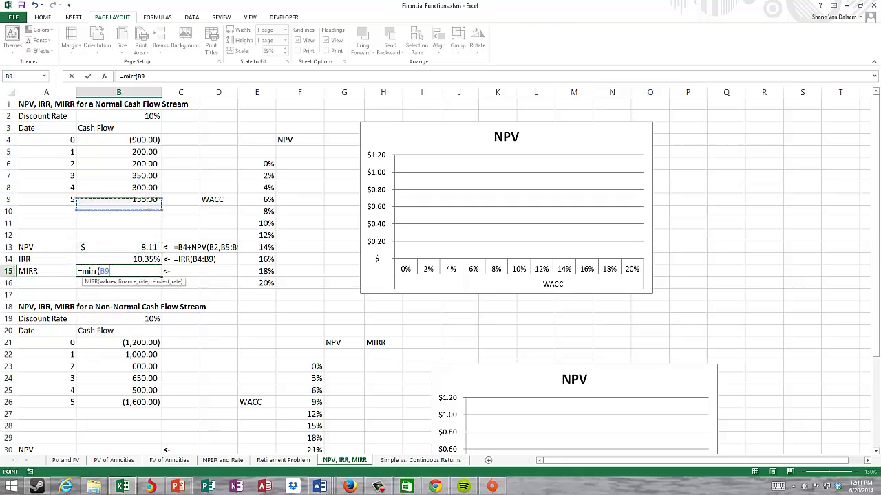
key(Down)
key(shift+Down)
key(shift+Down)
key(shift+Down)
key(shift+Down)
key(shift+Down)
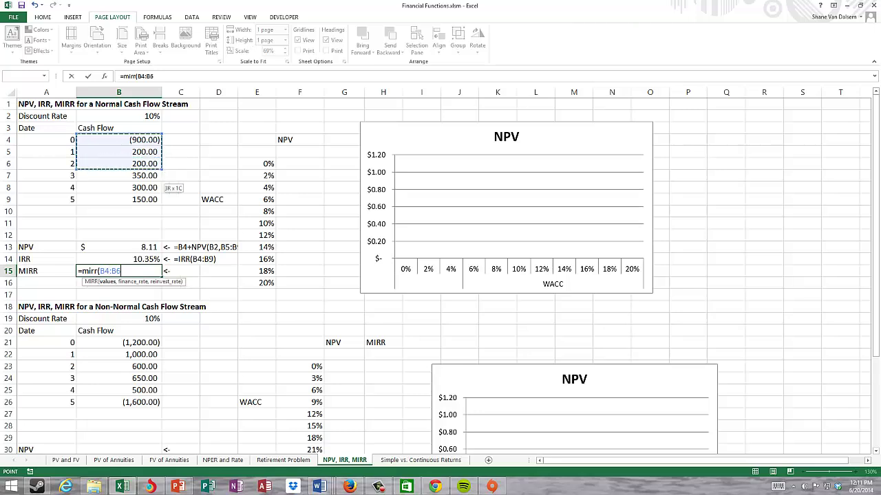
text(,)
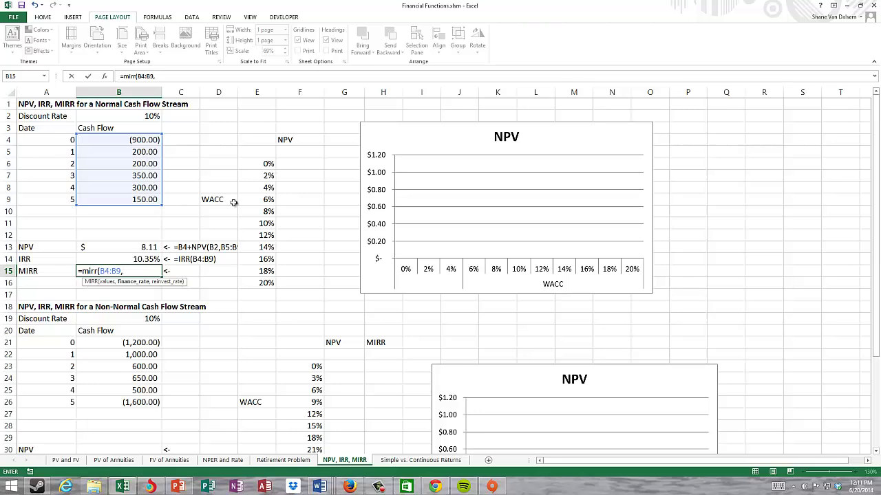
click(132, 115)
text(,)
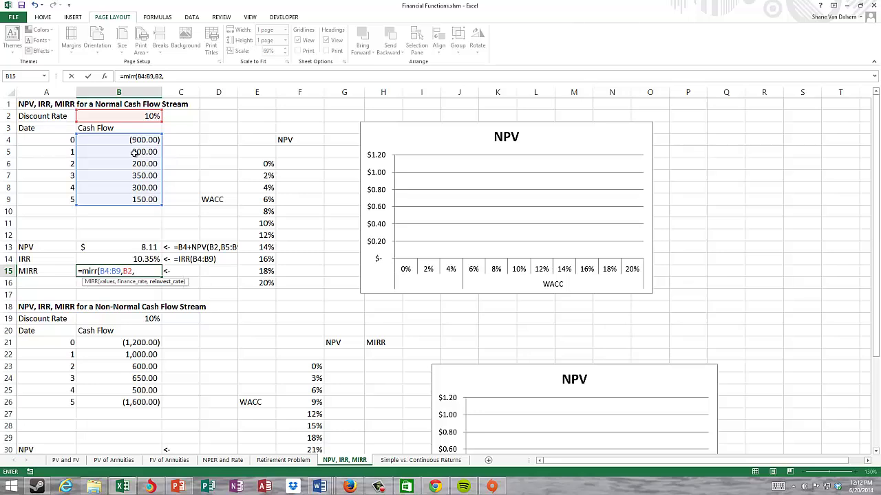
click(140, 117)
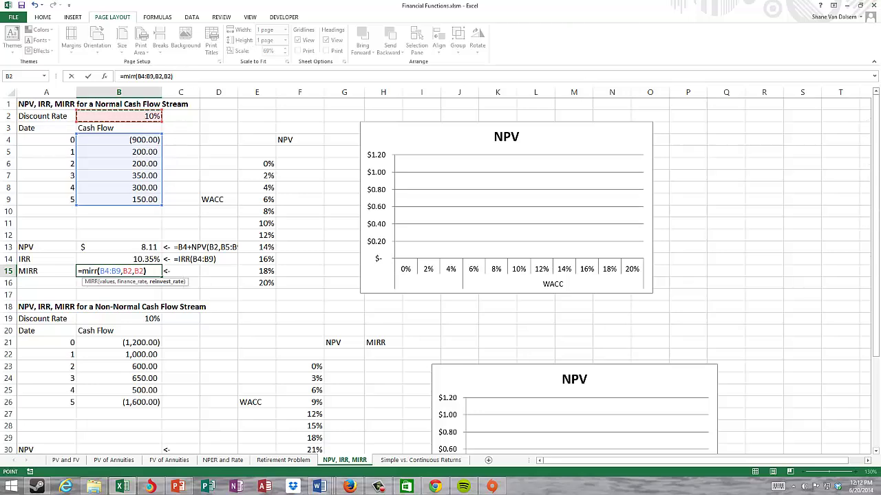
key(Return)
click(143, 275)
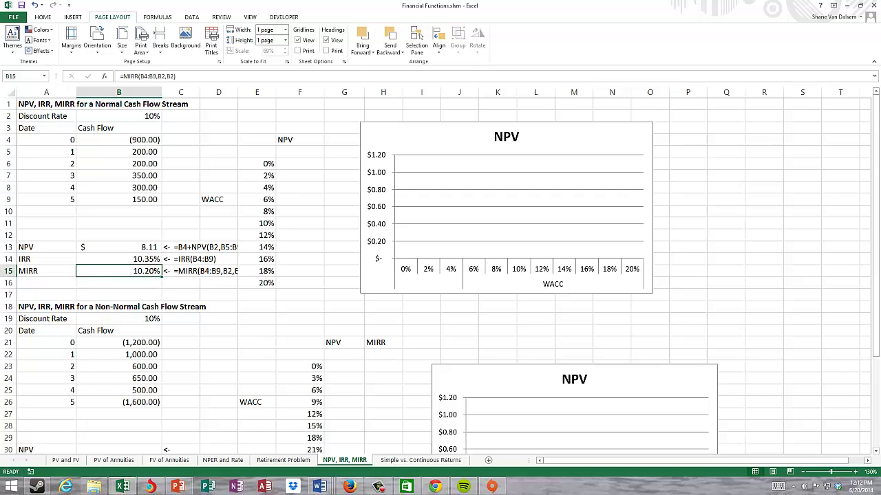
click(143, 259)
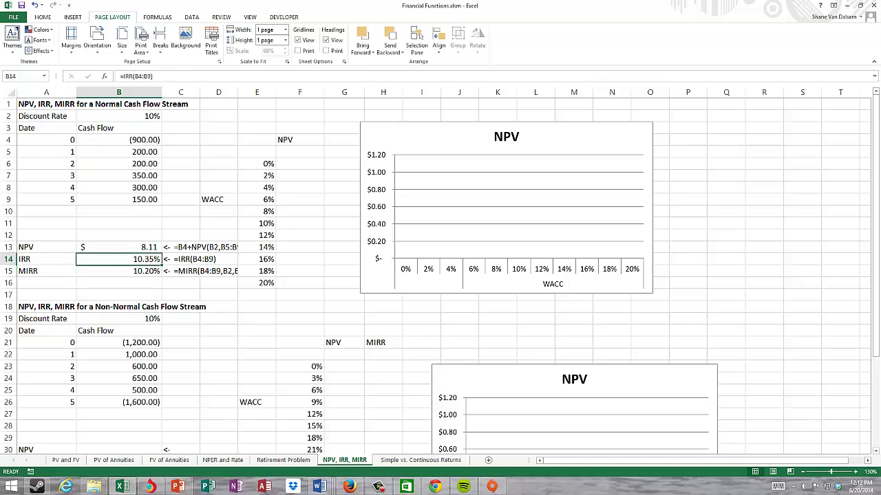
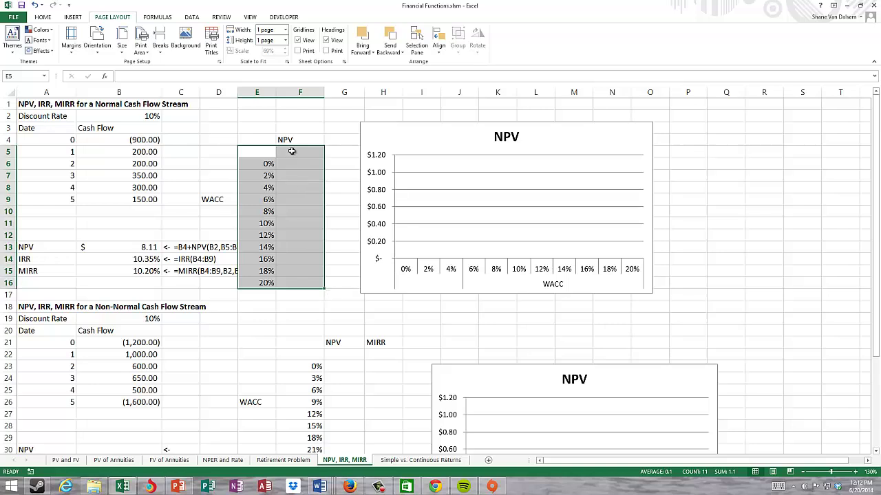
Step: Link cell F5, under the NPV heading of the WACC table, to the calculated NPV with =B13
click(295, 153)
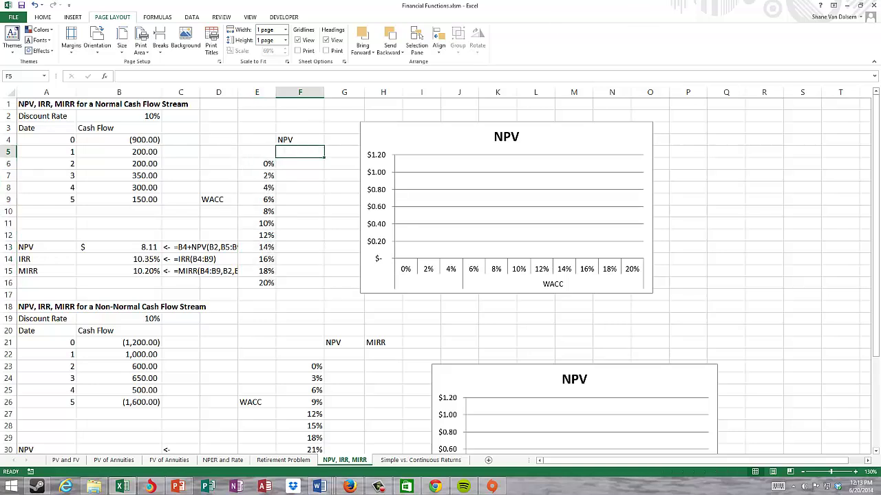
text(=)
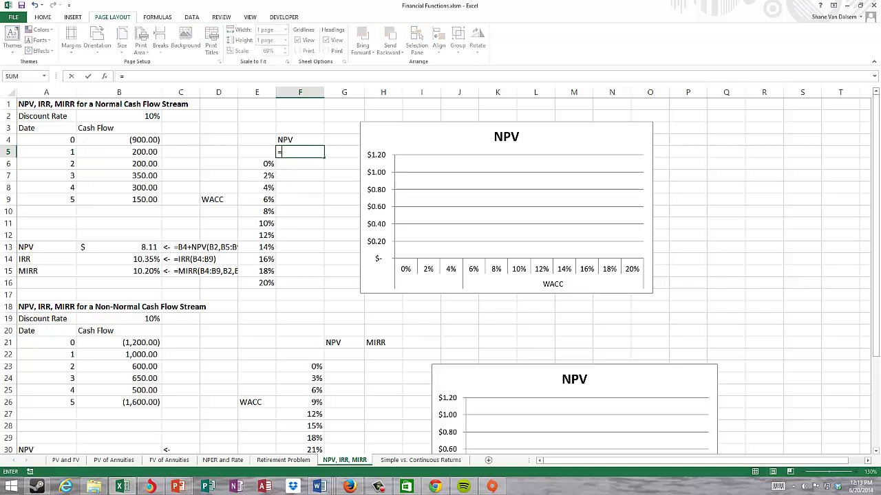
key(Down)
key(Down)
key(Down)
key(Down)
key(Down)
key(Down)
key(Down)
key(Down)
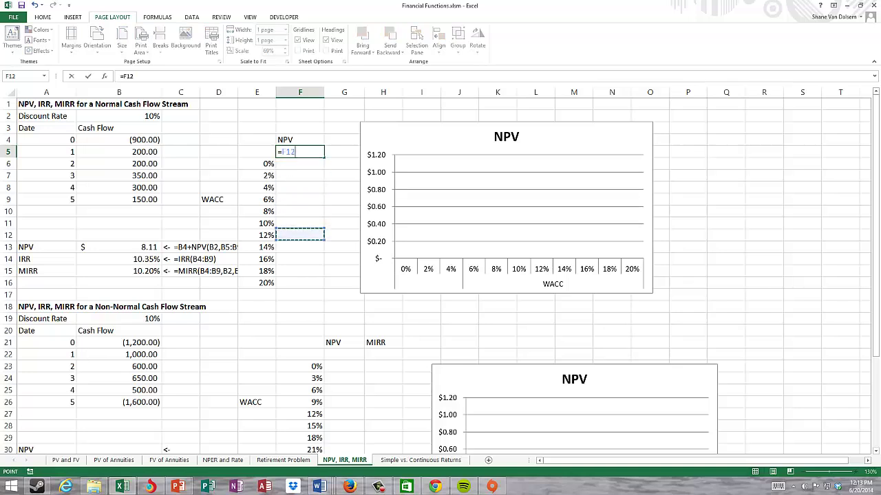
key(Left)
key(Left)
key(Left)
key(Left)
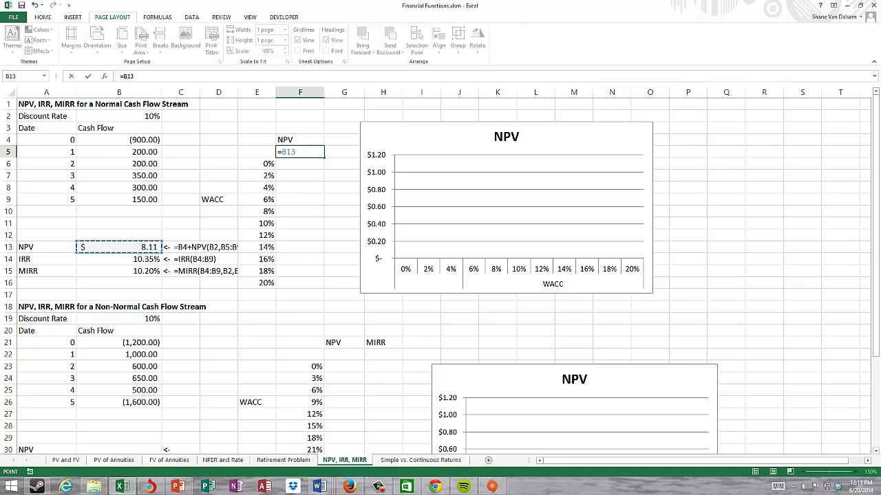
key(Return)
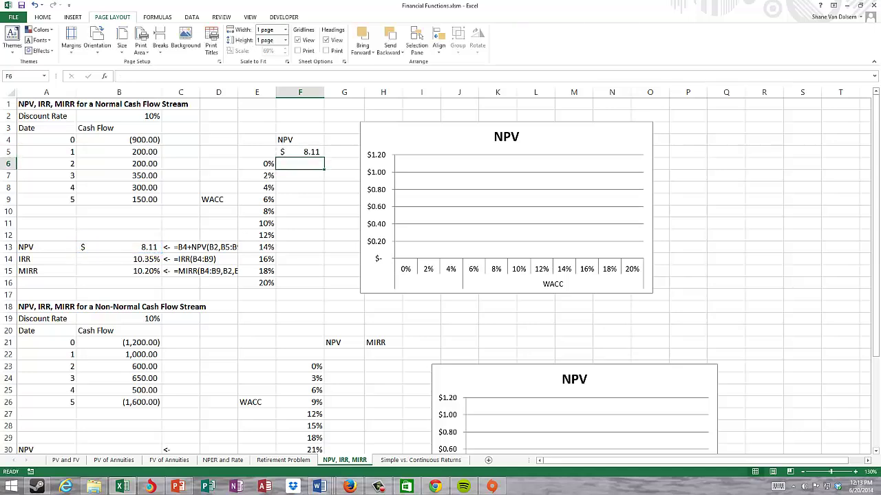
Step: Re-enter the link to the calculated NPV in cell F5 of the WACC table with =B13
key(Up)
text(=)
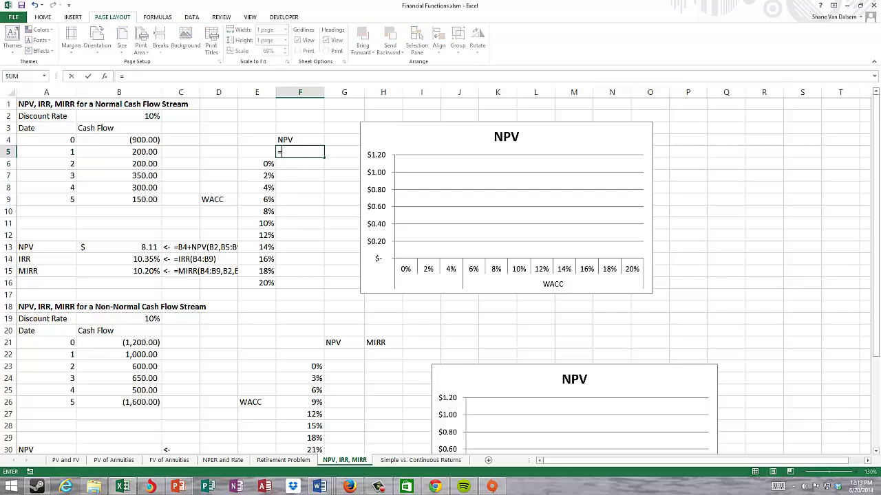
key(Left)
key(Left)
key(Left)
key(Down)
key(Down)
key(Down)
key(Down)
key(Down)
key(Down)
key(Down)
key(Left)
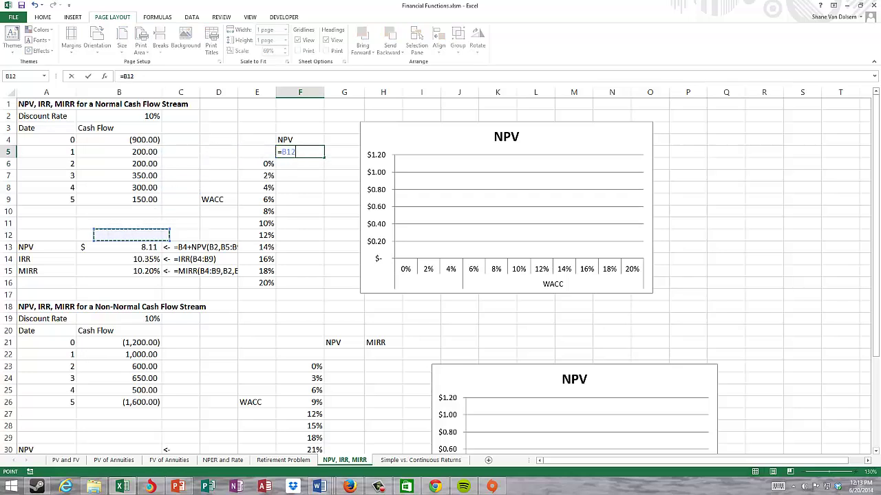
key(Left)
key(Down)
key(Right)
key(Return)
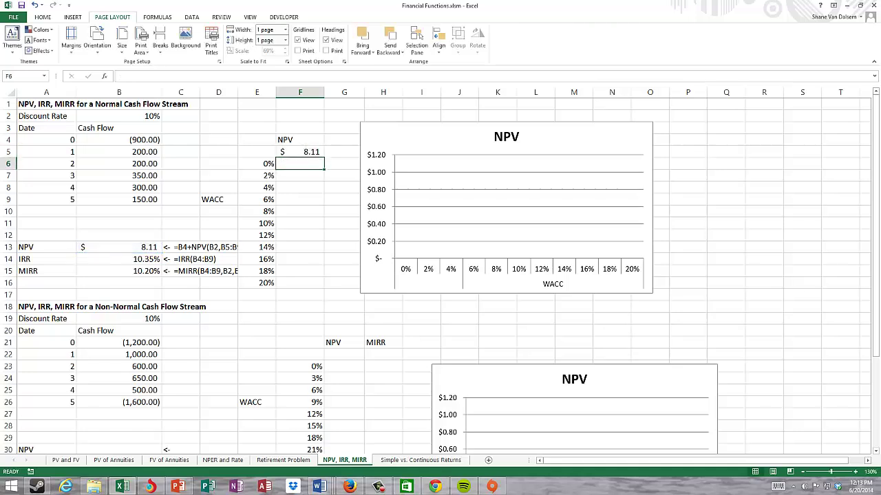
Step: Create a What-If data table over E5:F16 with the discount rate in B2 as the column input cell
key(Up)
key(Left)
key(shift+Right)
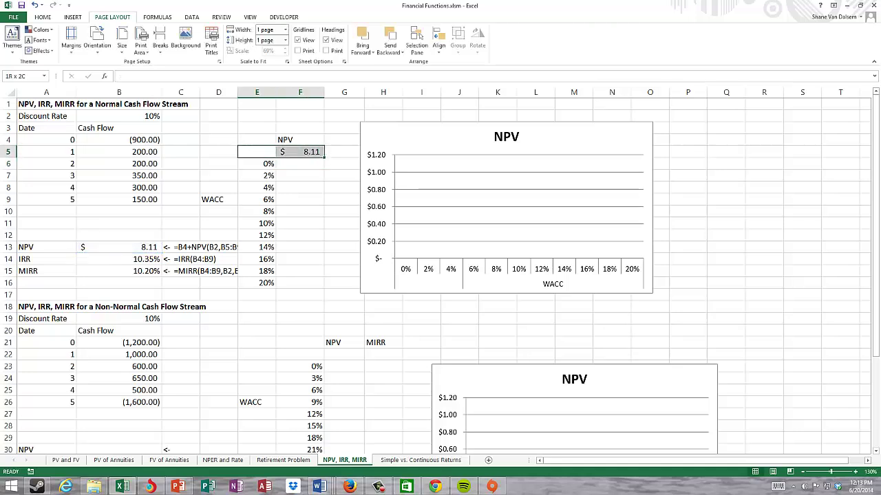
key(shift+Down)
key(shift+Down)
key(shift+Down)
key(shift+Down)
key(shift+Down)
key(shift+Down)
key(shift+Down)
key(shift+Down)
key(shift+Down)
key(shift+Down)
key(shift+Down)
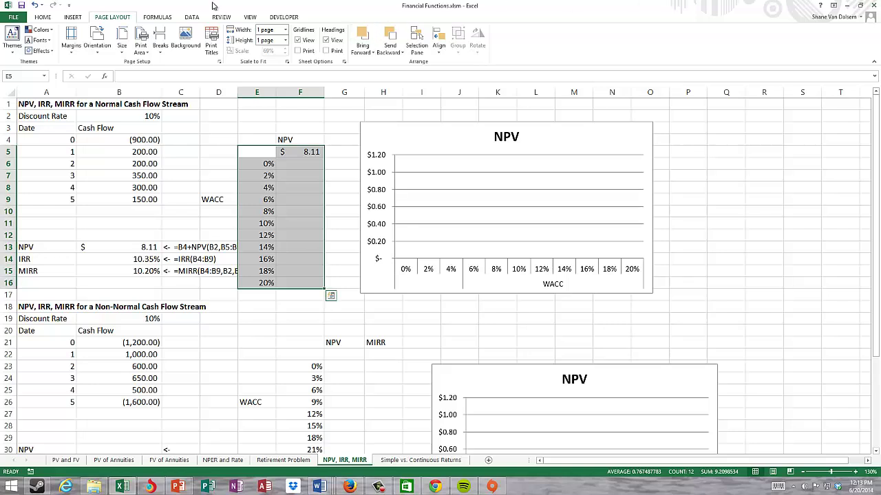
click(193, 18)
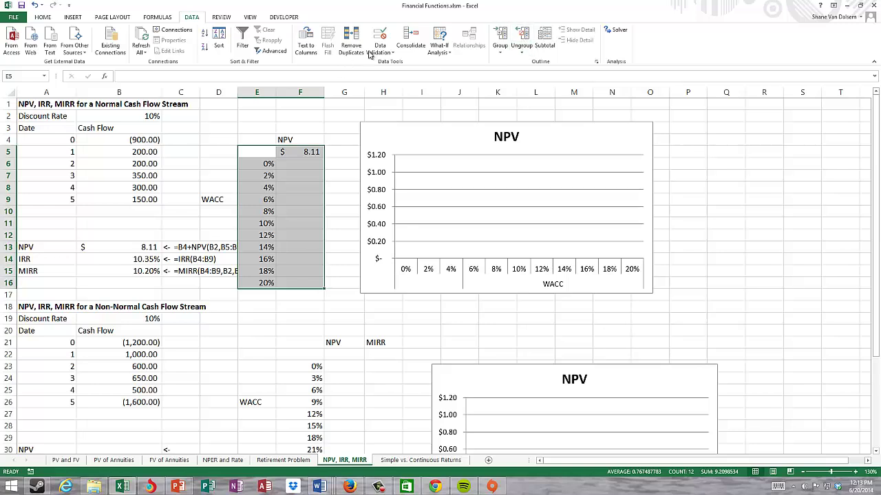
click(441, 45)
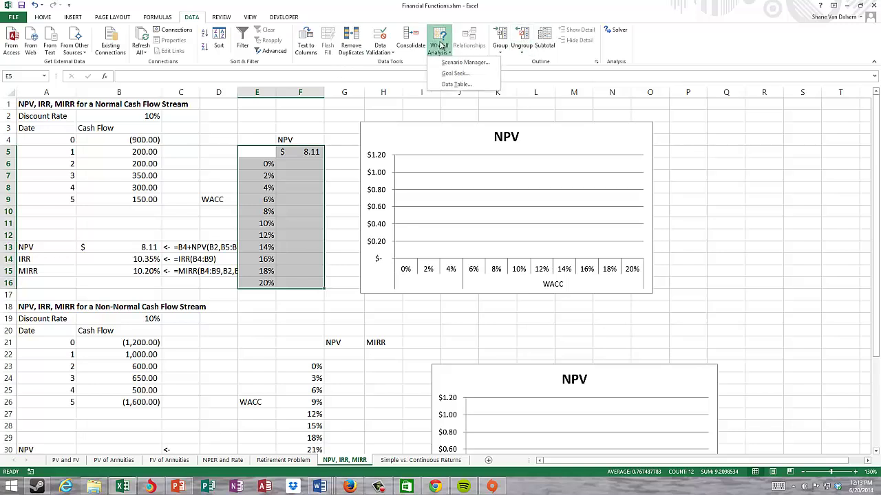
click(456, 84)
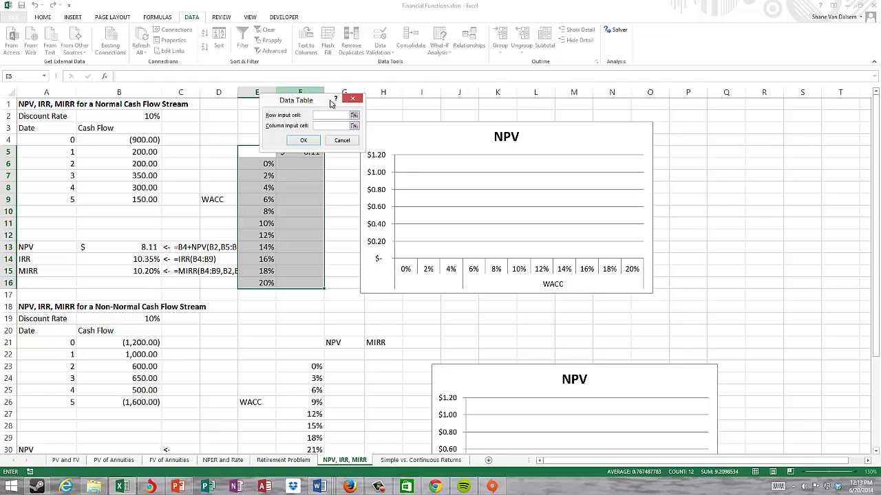
drag(331, 102, 477, 27)
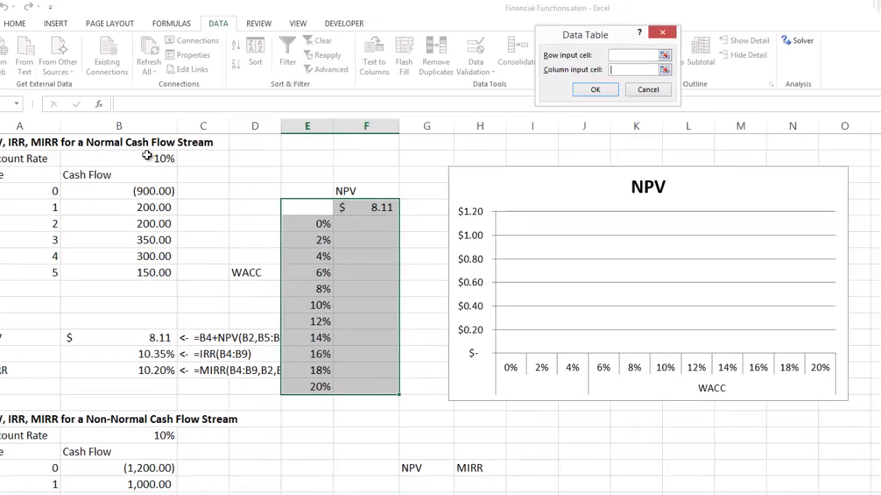
click(147, 157)
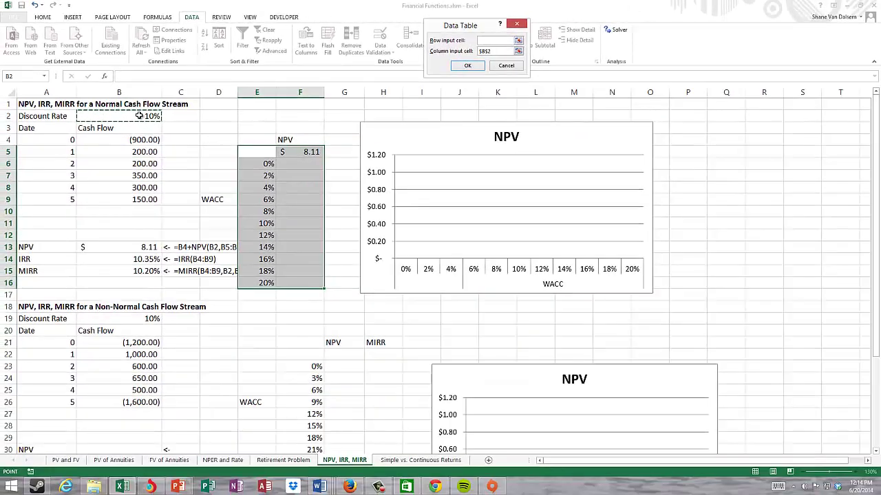
click(461, 67)
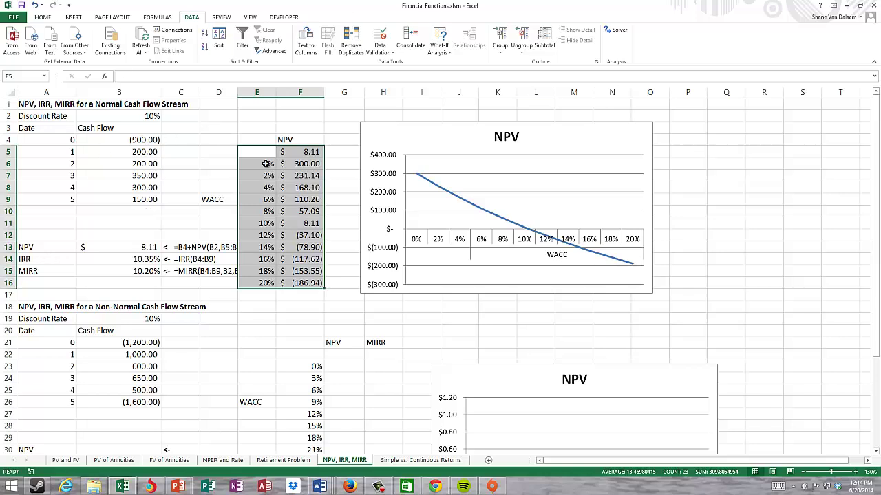
Step: Examine the discount rate in B2, the WACC values, the NPV formula in B13 and the NPV chart
click(131, 115)
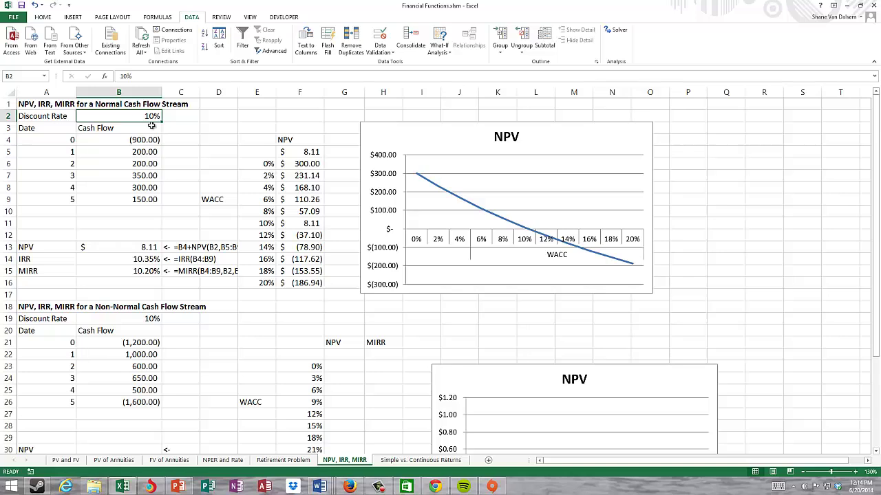
click(267, 166)
click(264, 177)
click(265, 187)
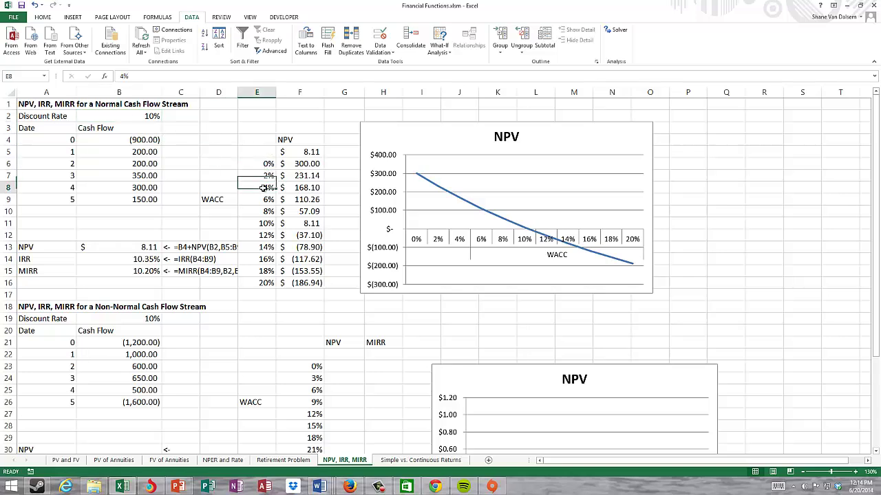
click(265, 201)
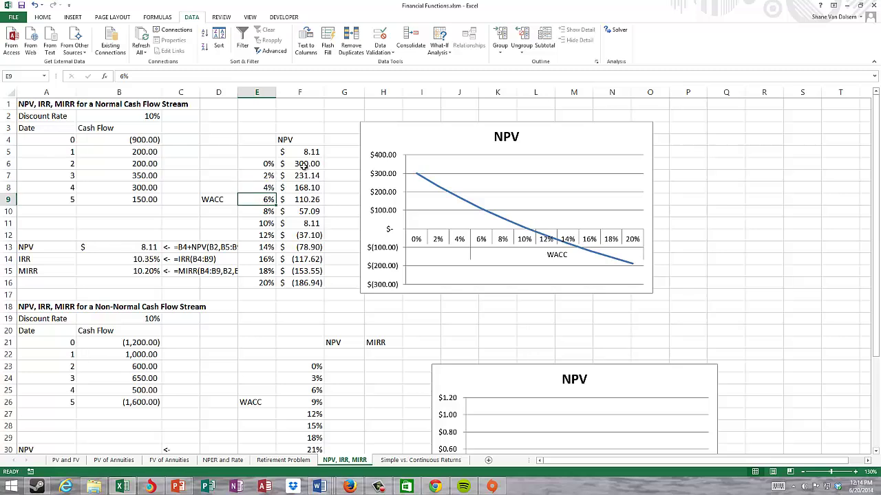
click(147, 246)
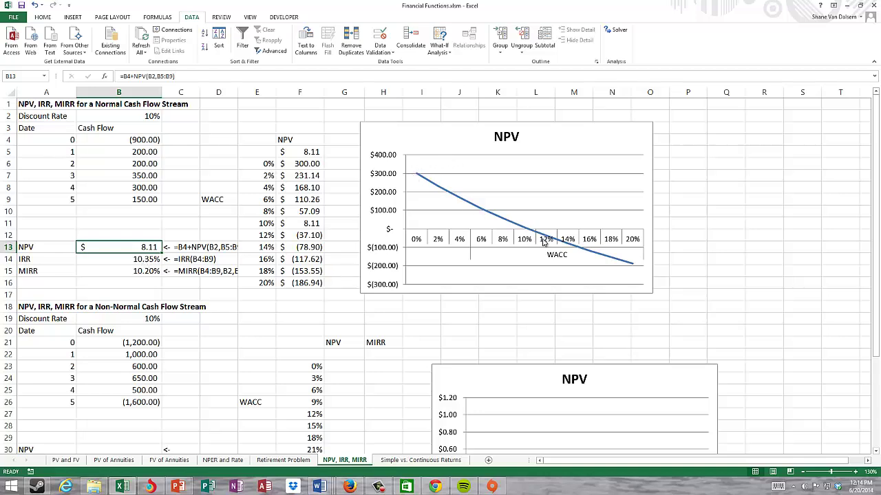
mouse_move(537, 235)
Step: Calculate the non-normal cash flow stream's NPV in cell B30 with the formula =B21+NPV(B19,B22:B26)
scroll(164, 199, down, 5)
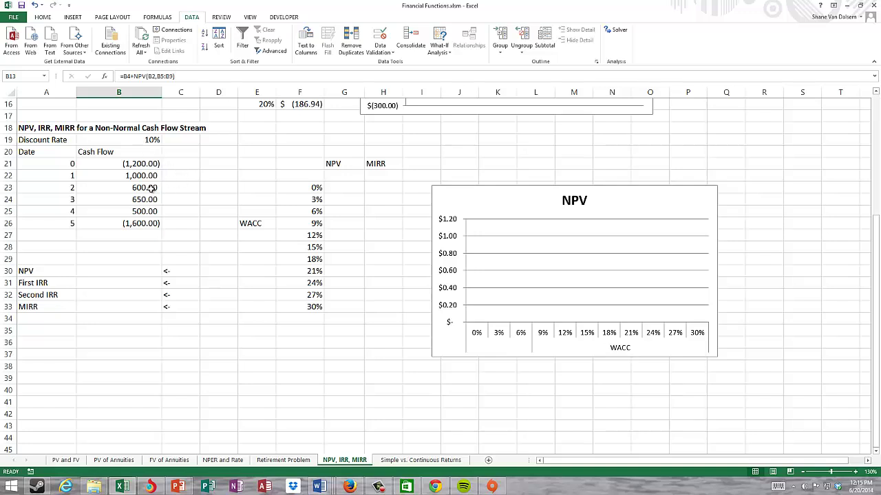
click(130, 274)
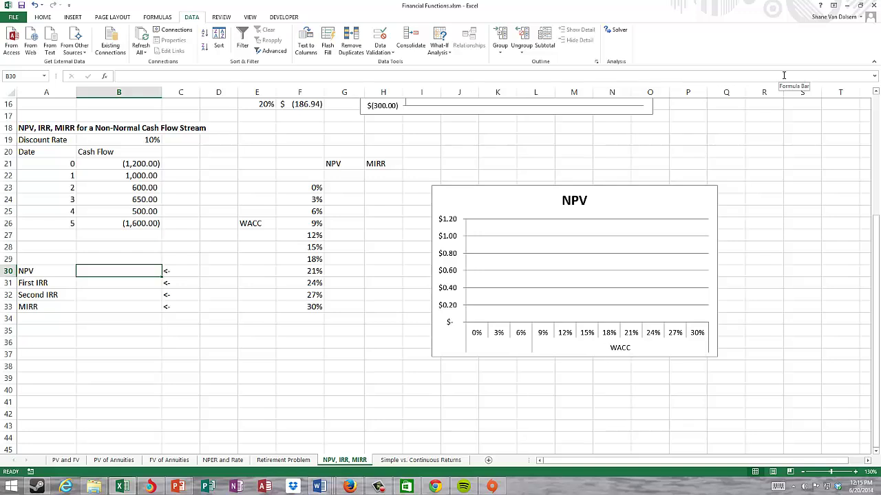
text(=)
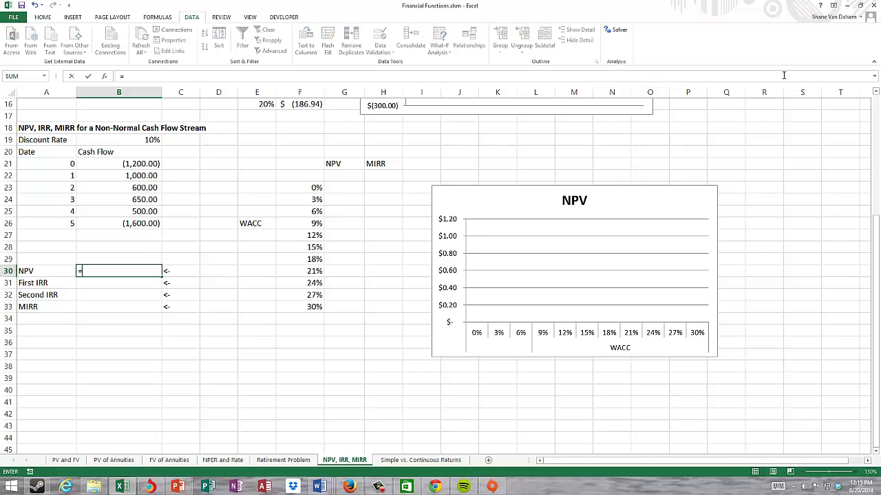
key(Up)
key(Up)
key(Up)
key(Up)
key(Up)
key(Up)
key(Up)
key(Up)
key(Up)
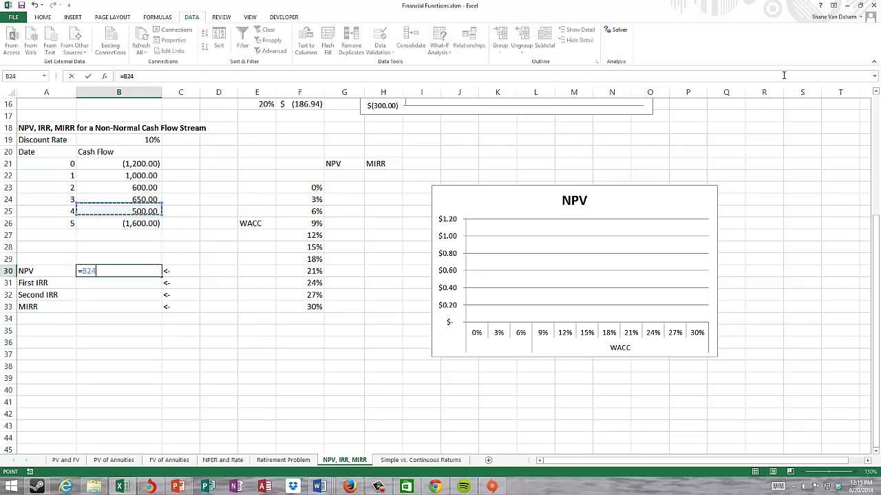
text(+)
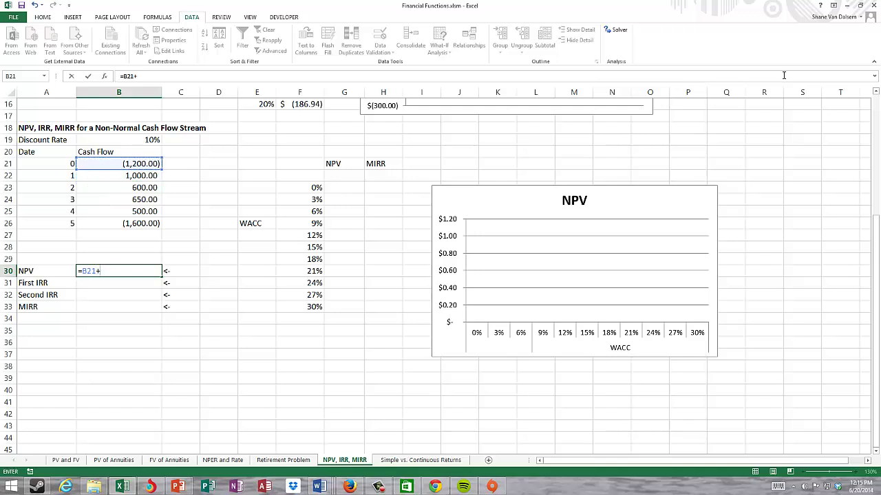
text(npv()
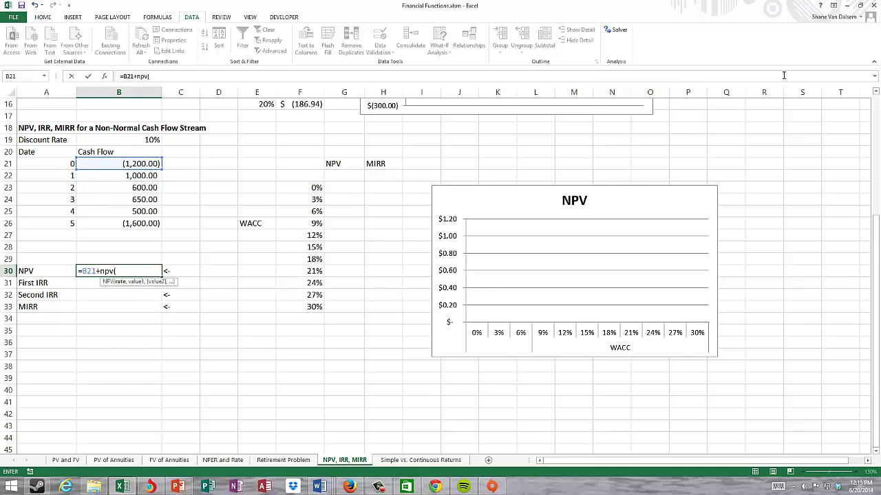
key(Up)
key(Up)
key(Up)
key(Up)
key(Up)
key(Up)
key(Up)
key(Up)
key(Up)
key(Up)
key(Up)
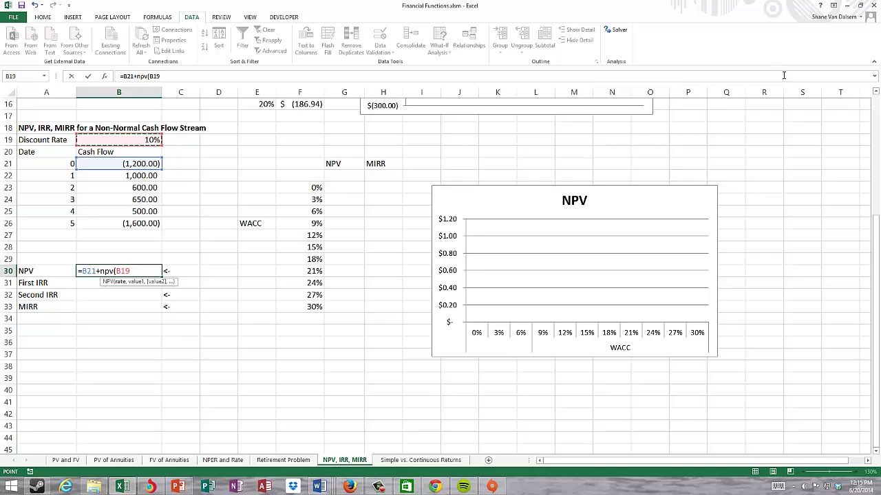
text(,)
key(Up)
key(Up)
key(Up)
key(Up)
key(Up)
key(Up)
key(Up)
key(Up)
key(Up)
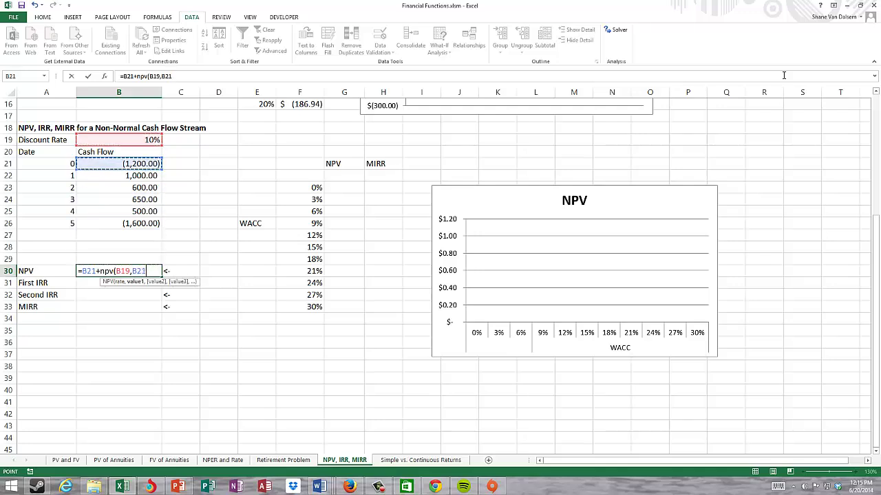
key(Down)
key(shift+Down)
key(shift+Down)
key(shift+Down)
key(shift+Down)
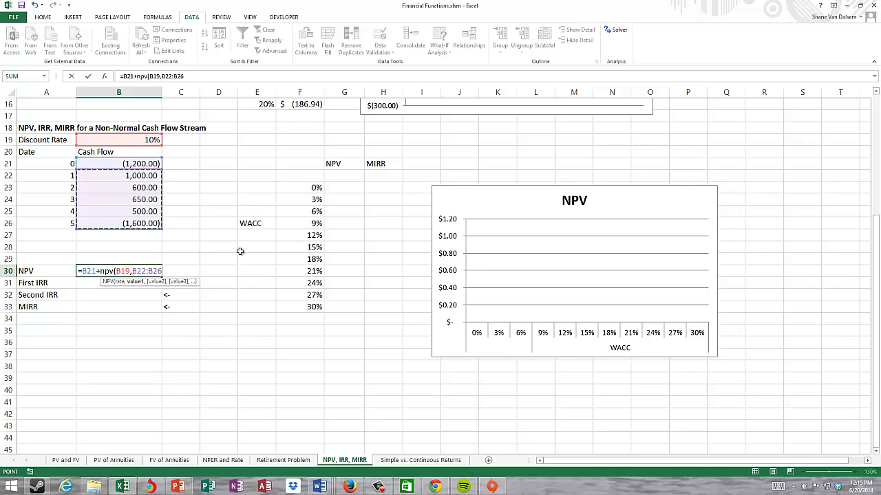
text())
key(ctrl+Return)
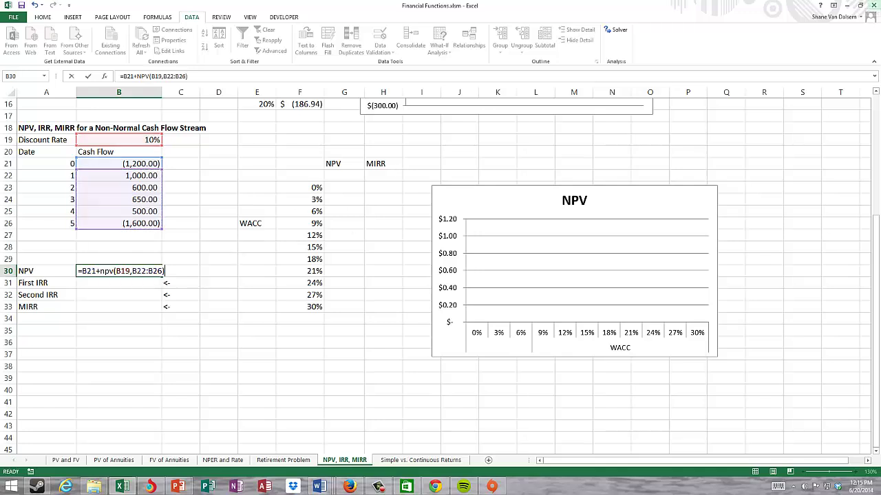
key(Return)
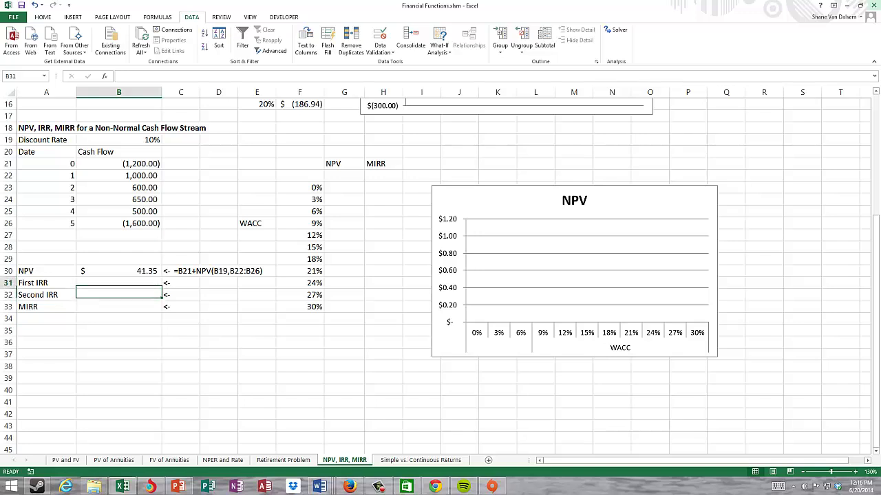
Step: Calculate the non-normal stream's first IRR in cell B31 with the formula =IRR(B21:B26)
text(=irr()
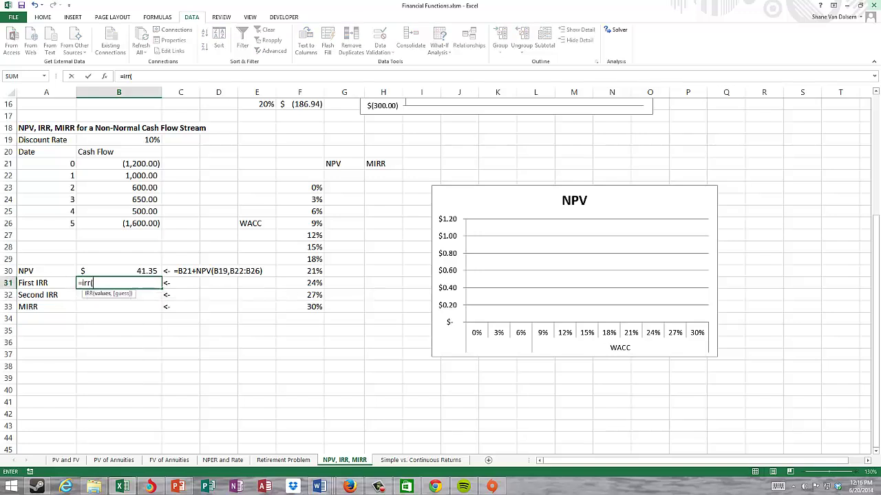
key(Up)
key(Up)
key(Up)
key(Up)
key(Up)
key(shift+Up)
key(shift+Up)
key(shift+Up)
key(shift+Up)
key(shift+Up)
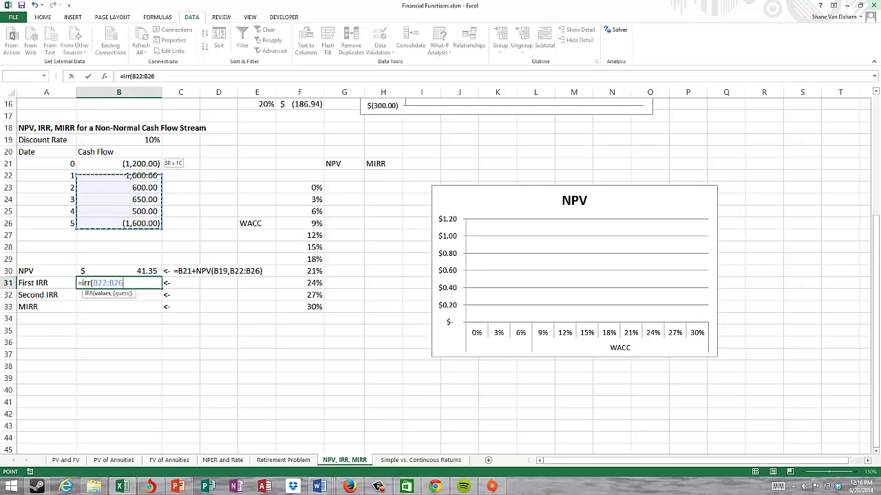
text())
key(Return)
key(Up)
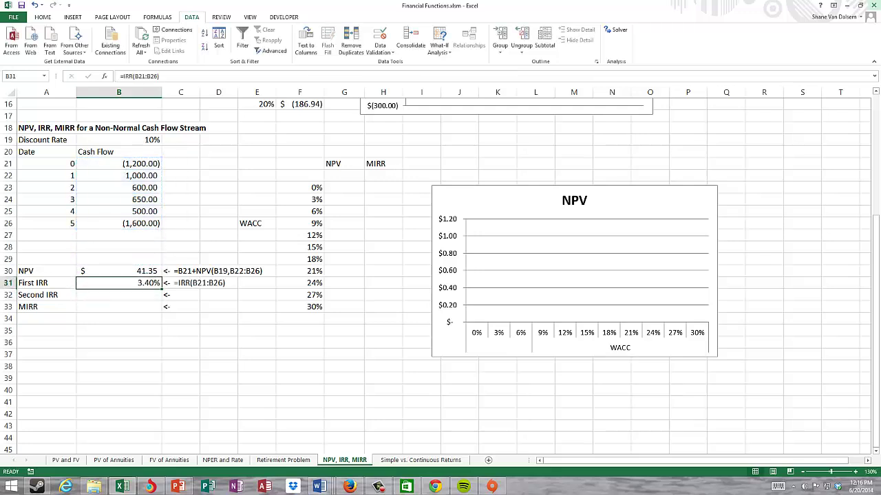
Step: Calculate the non-normal stream's second IRR in cell B32 with =IRR(B21:B26,0.2), using 20% as the guess
click(118, 295)
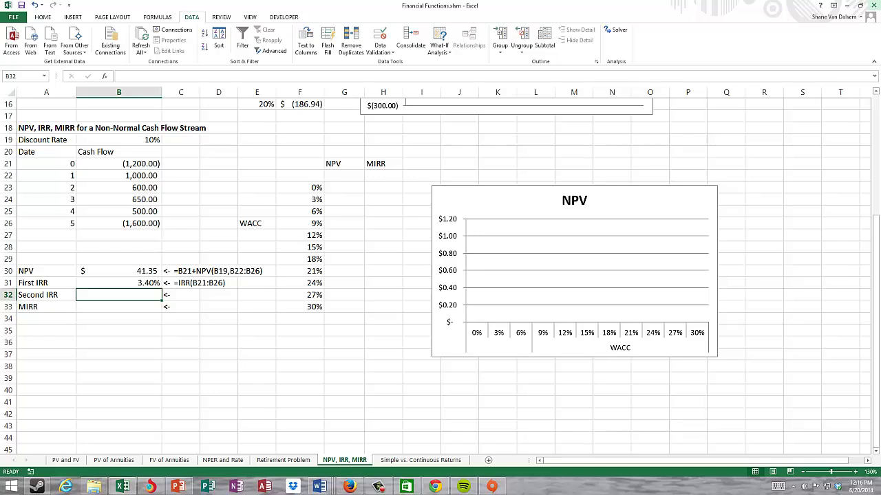
text(=)
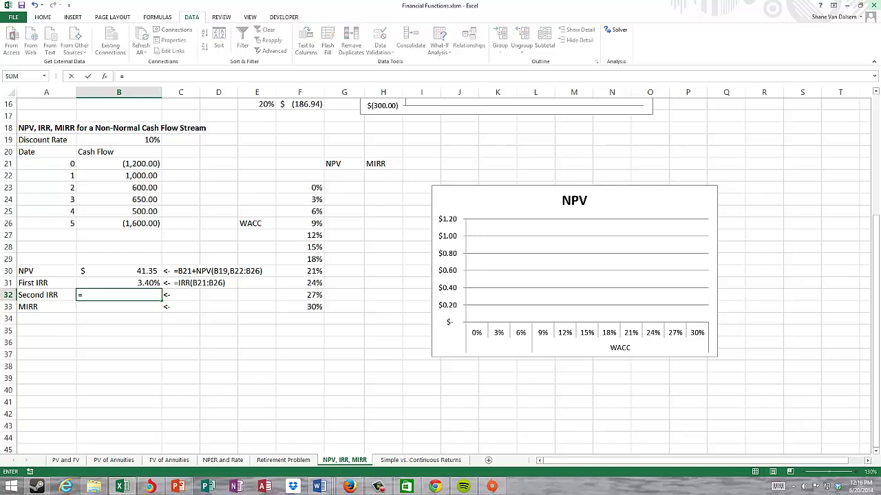
text(ir)
key(Up)
key(Up)
key(Up)
key(Up)
key(Up)
key(Up)
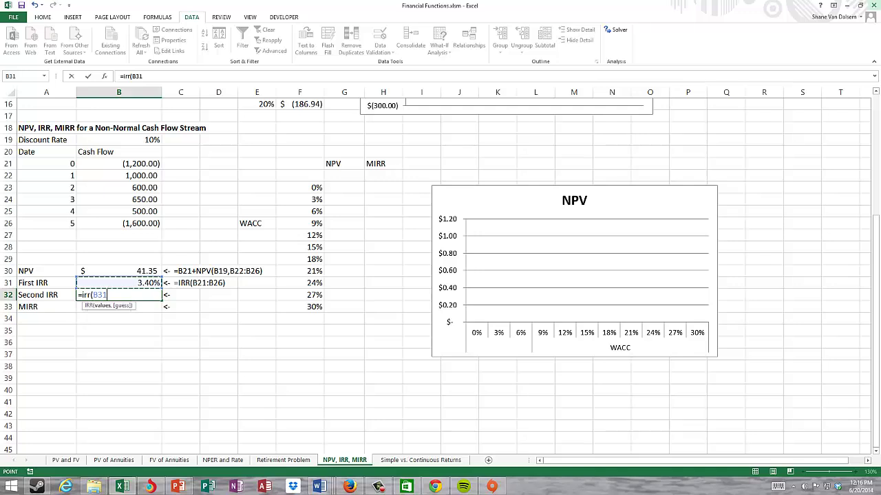
key(shift+Up)
key(shift+Up)
key(shift+Up)
key(shift+Up)
key(shift+Up)
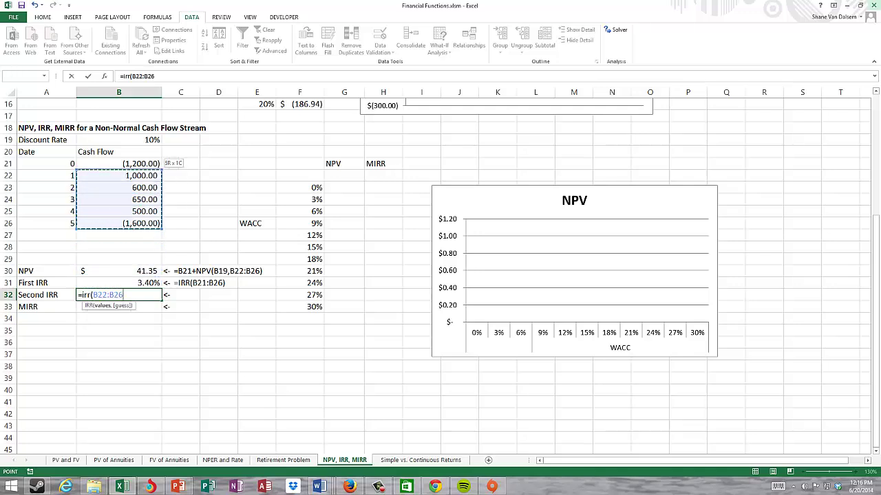
text(,.20)
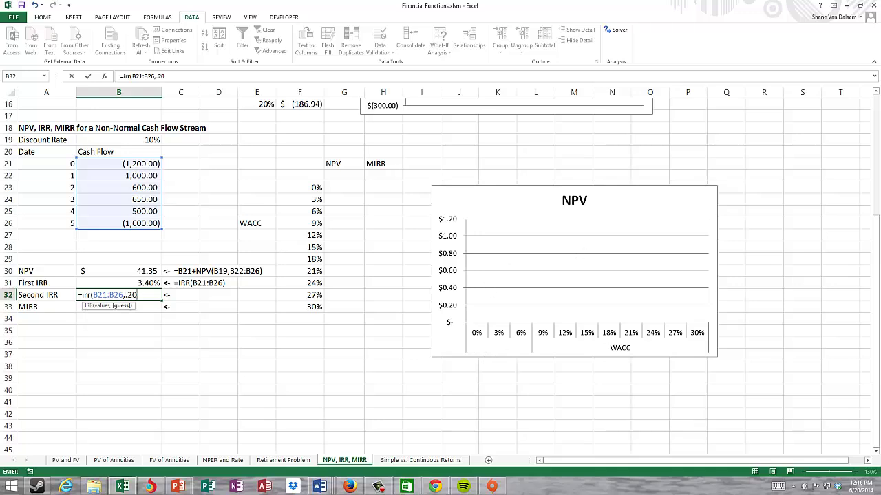
key(Right)
key(Return)
key(Up)
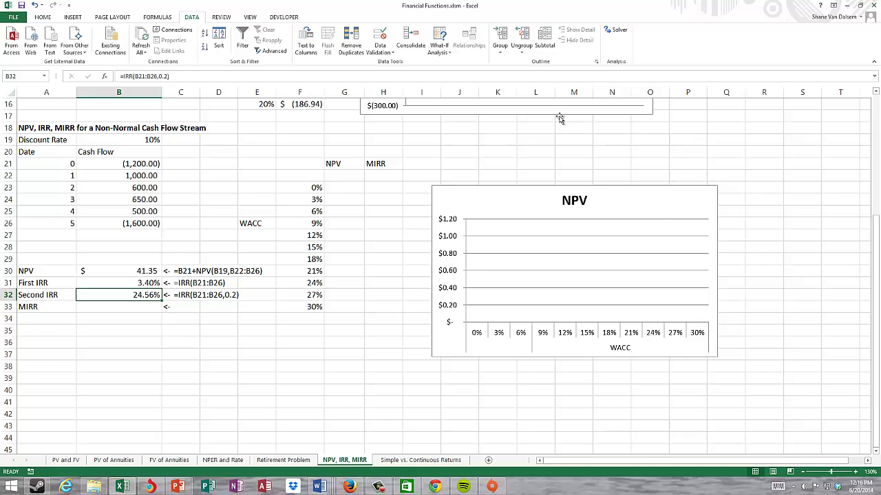
Step: Calculate the non-normal stream's MIRR in cell B33 with the formula =MIRR(B21:B26,B19,B19)
click(86, 307)
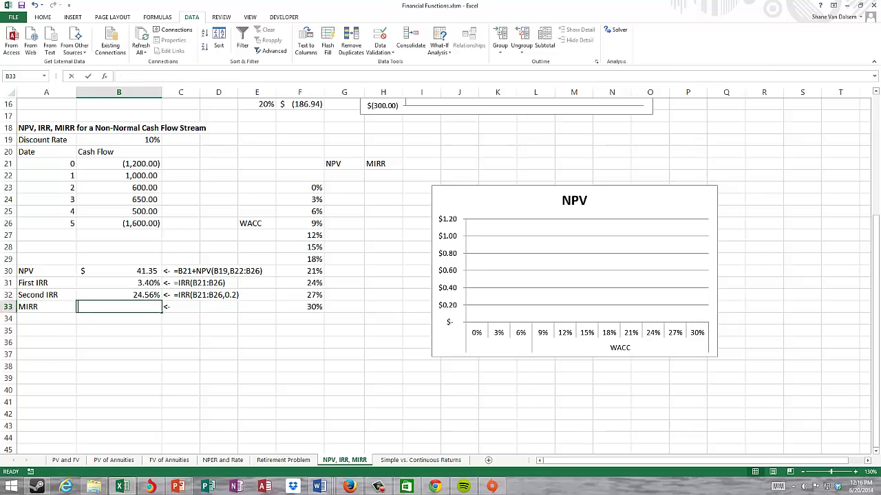
text(=m)
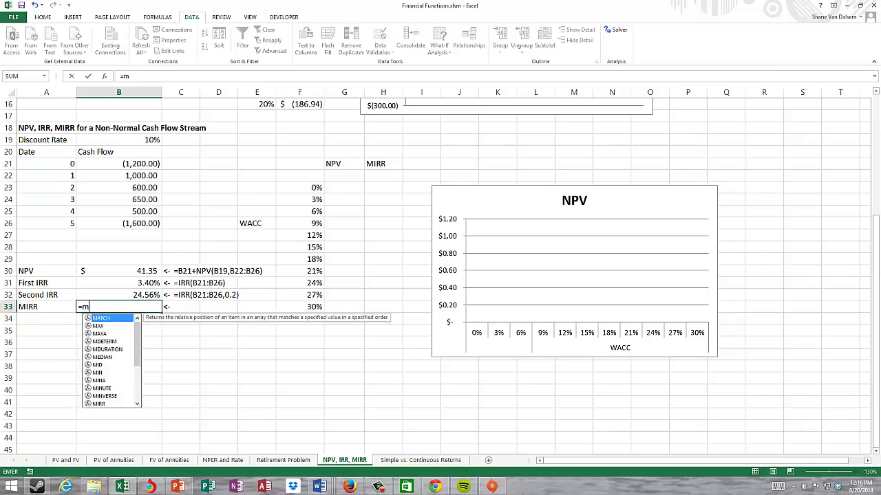
text(irr()
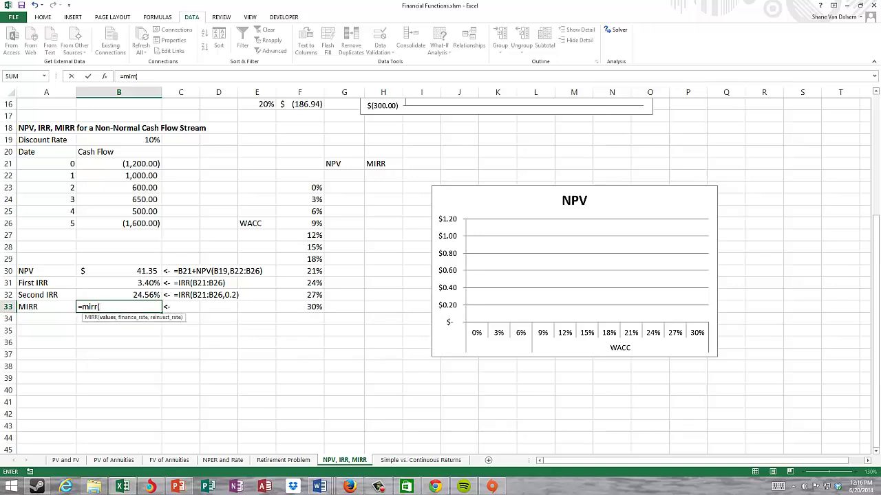
key(Up)
key(Up)
key(Up)
key(Up)
key(Up)
key(Up)
key(Up)
key(shift+Up)
key(shift+Up)
key(shift+Up)
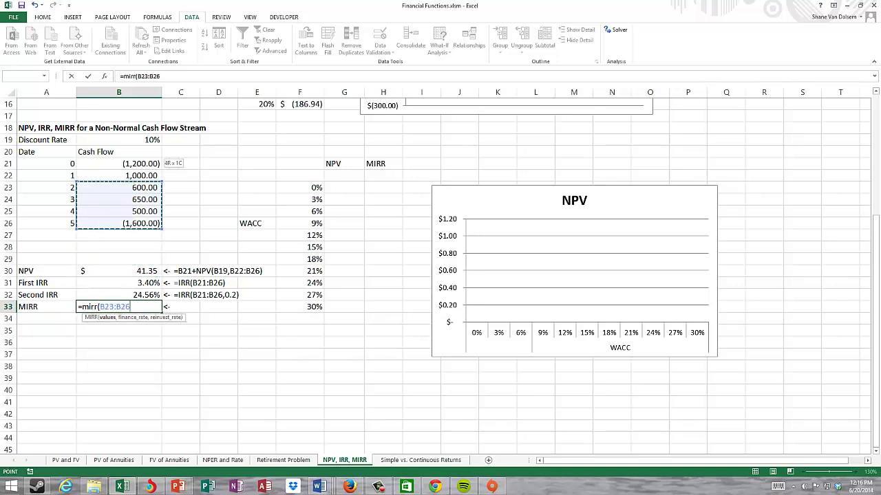
key(shift+Up)
key(shift+Up)
text(,)
key(Up)
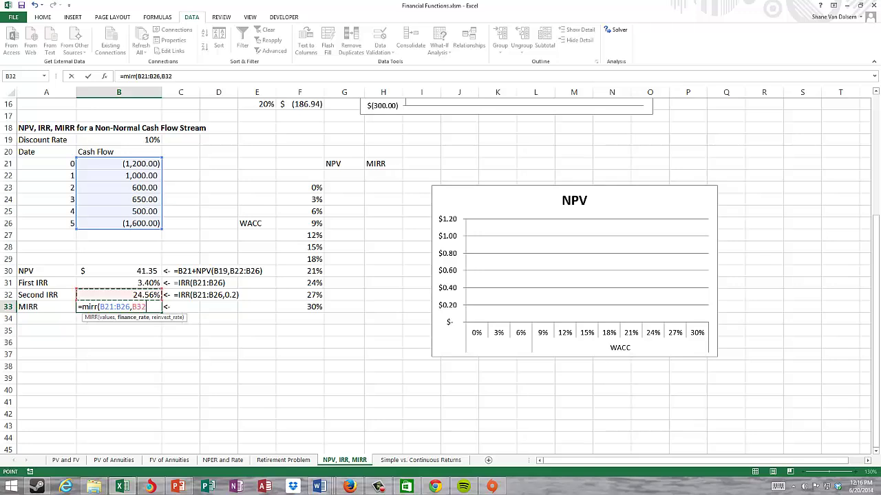
key(Up)
key(Up)
key(Up)
key(Up)
key(Up)
key(Up)
key(Up)
key(Up)
key(Up)
key(Up)
key(Up)
key(Up)
key(Up)
text(,)
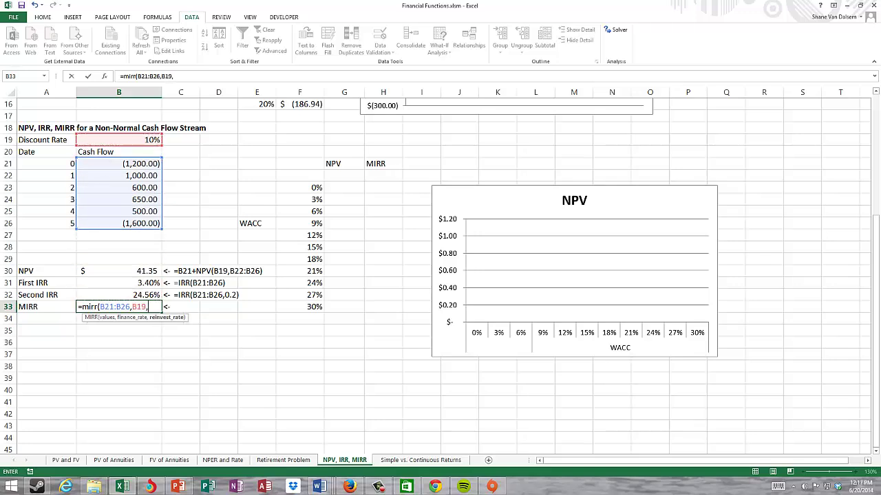
key(Up)
key(Up)
key(Up)
key(Up)
key(Up)
key(Up)
key(Up)
key(Up)
key(Up)
key(Up)
key(Up)
key(Up)
key(Up)
key(Up)
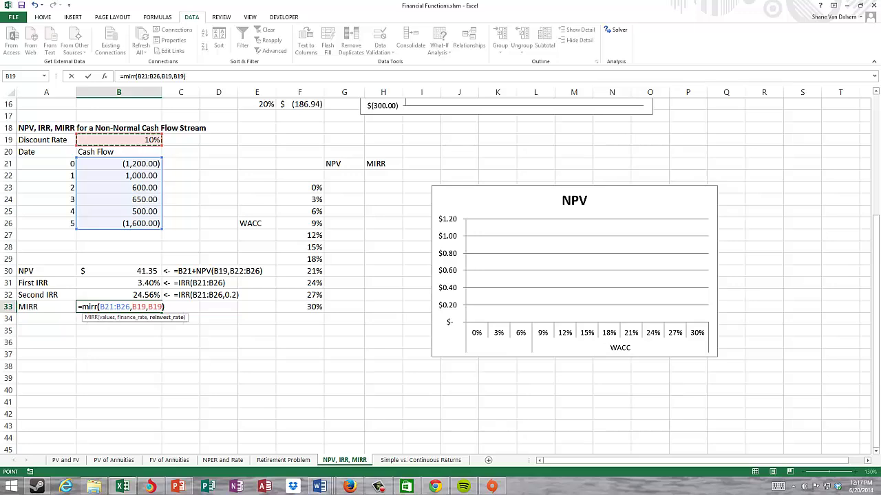
key(Return)
click(118, 306)
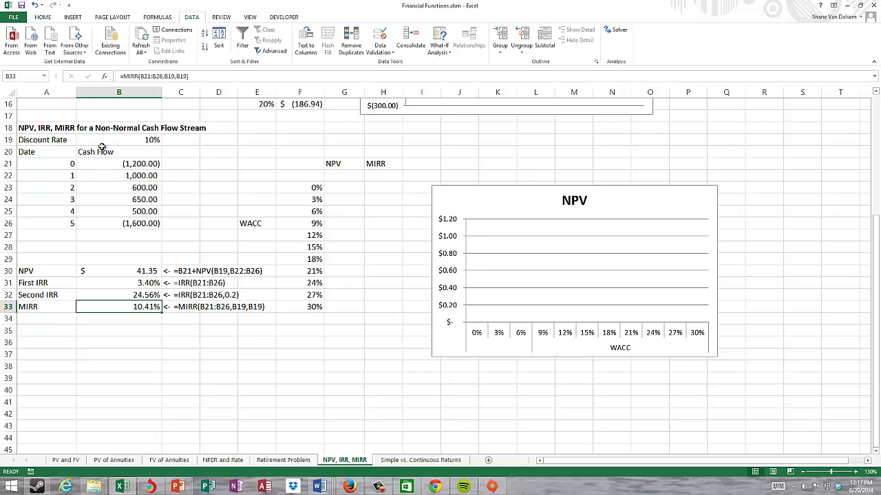
Step: Link cell G22 under the NPV heading to the non-normal stream's NPV with =B30
click(342, 175)
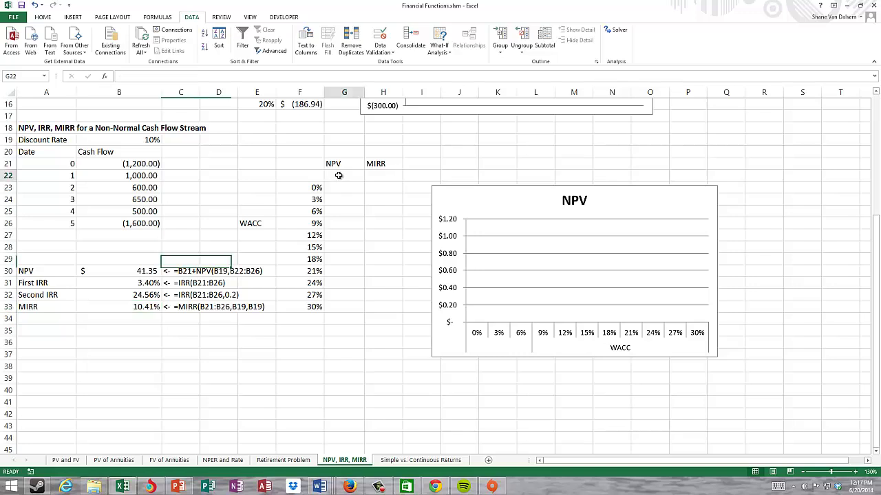
text(=)
key(Down)
key(Down)
key(Down)
key(Down)
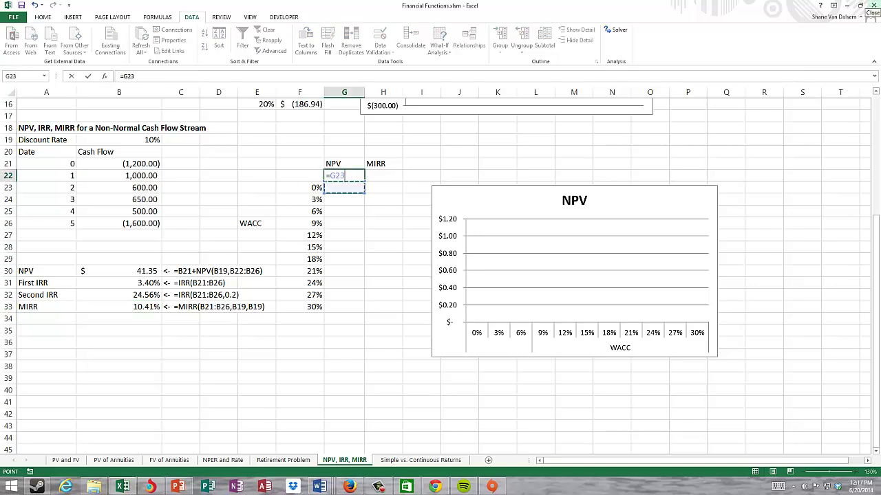
key(Left)
key(Left)
key(Down)
key(Down)
key(Down)
key(Down)
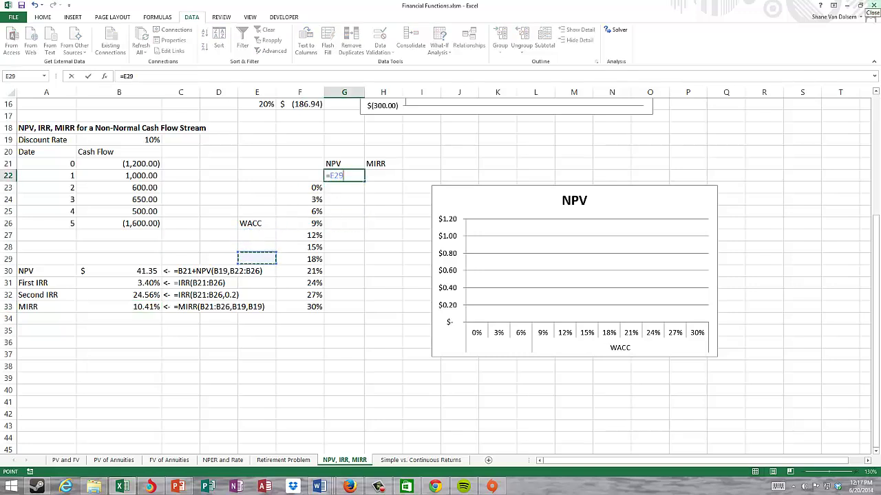
key(Left)
key(Left)
key(Left)
key(Return)
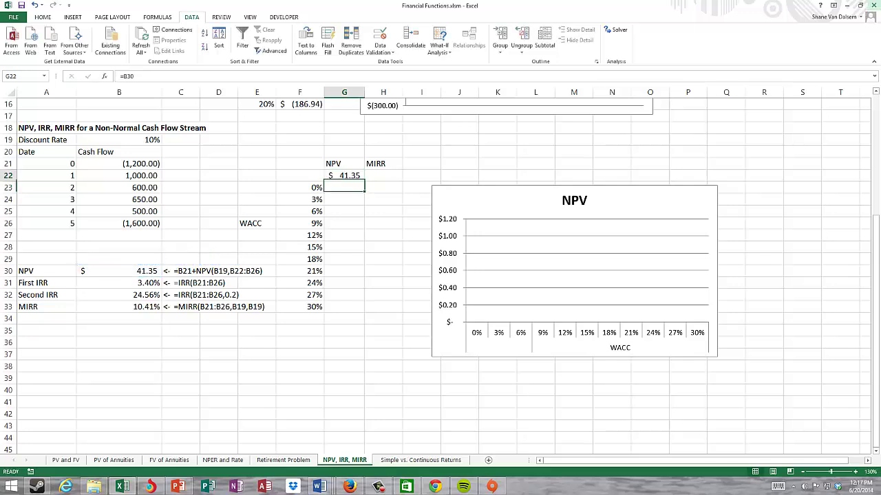
Step: Link cell H22 under the MIRR heading to the non-normal stream's MIRR with =B33
key(Up)
key(Right)
text(=)
key(Left)
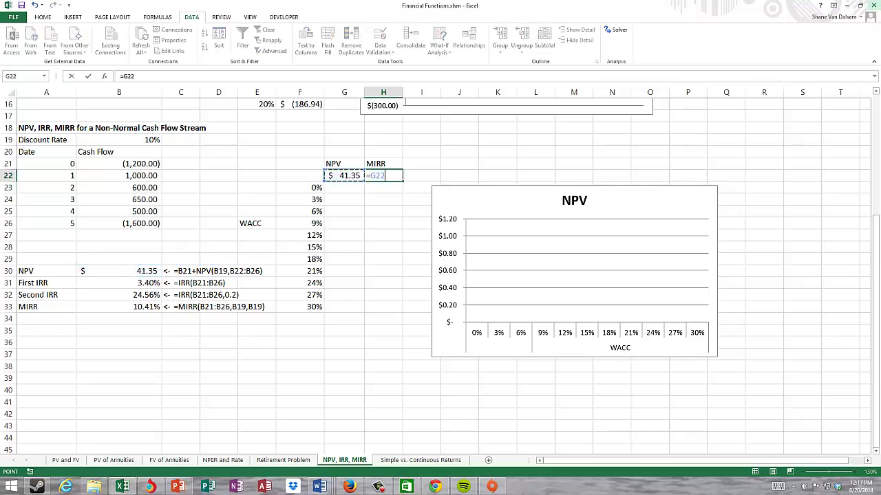
key(Left)
key(Left)
key(Left)
key(Left)
key(Left)
key(Down)
key(Down)
key(Down)
key(Down)
key(Down)
key(Down)
key(Down)
key(Down)
key(Down)
key(Down)
key(Down)
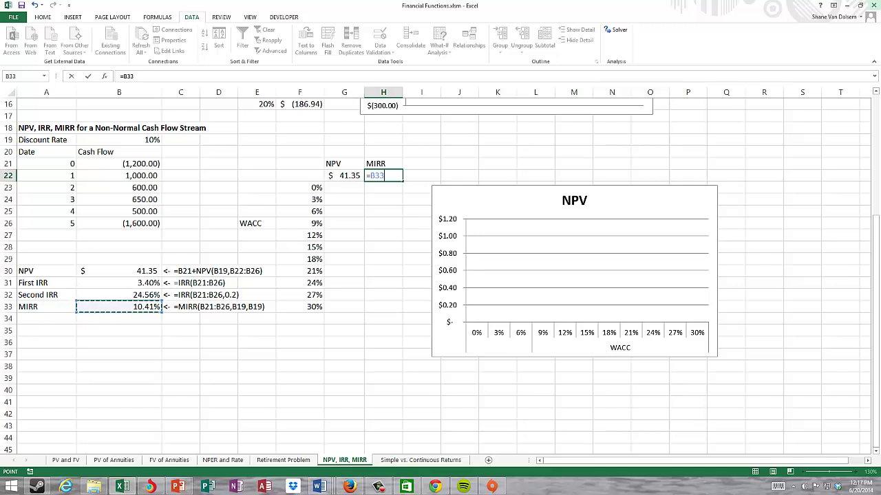
key(Return)
Step: Create a what-if data table over F22:H33, using discount rate cell B19 as the column input cell
key(Up)
key(Left)
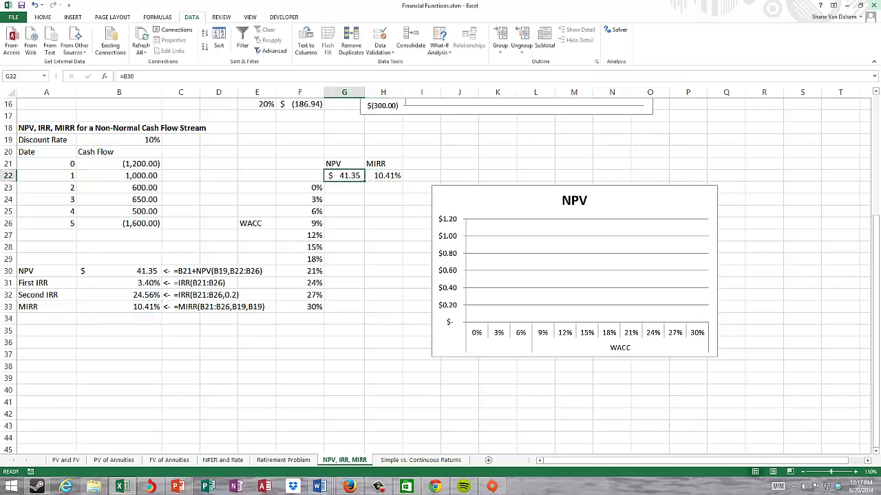
key(Left)
key(Right)
key(Right)
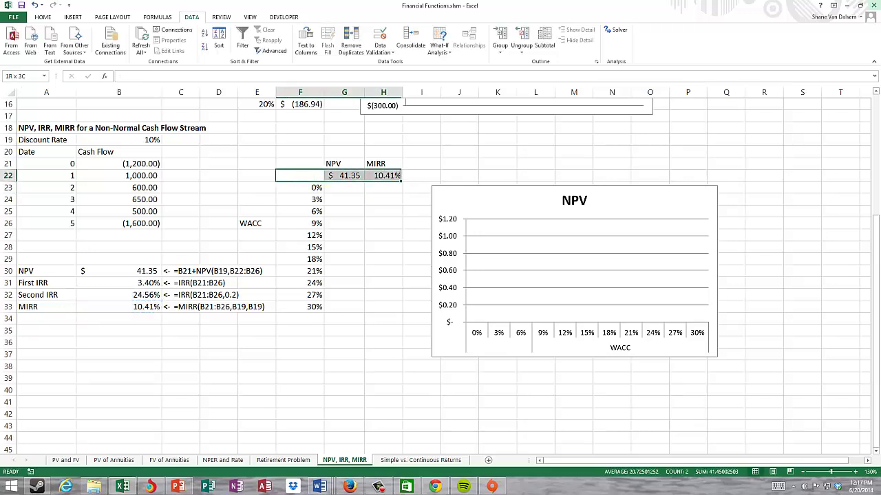
key(Left)
key(Left)
key(Left)
key(Right)
key(Right)
key(Right)
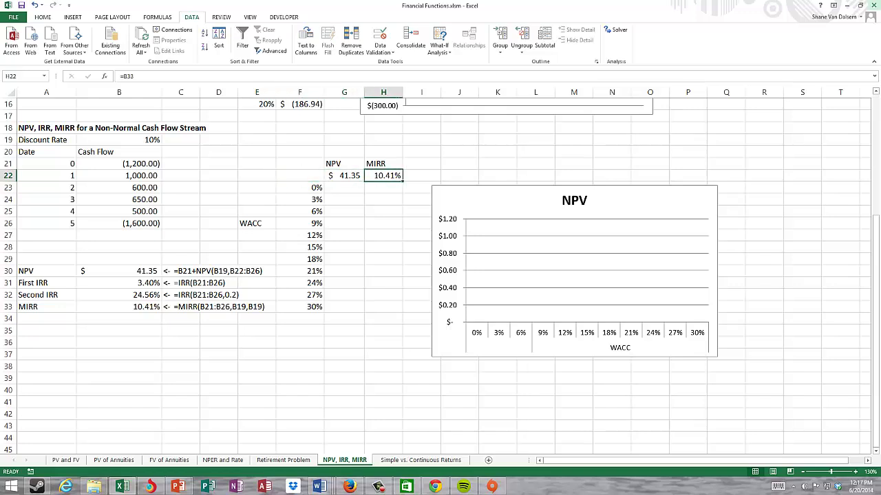
key(Left)
key(Left)
key(shift+Right)
key(shift+Right)
key(shift+Down)
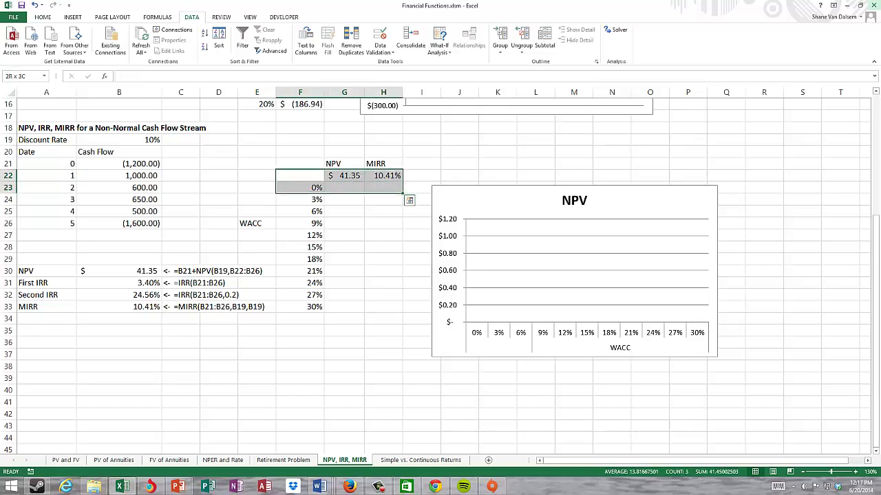
key(shift+Down)
key(shift+Down)
key(shift+Down)
key(shift+Down)
key(shift+Down)
key(shift+Down)
key(shift+Down)
key(shift+Down)
key(shift+Down)
key(shift+Down)
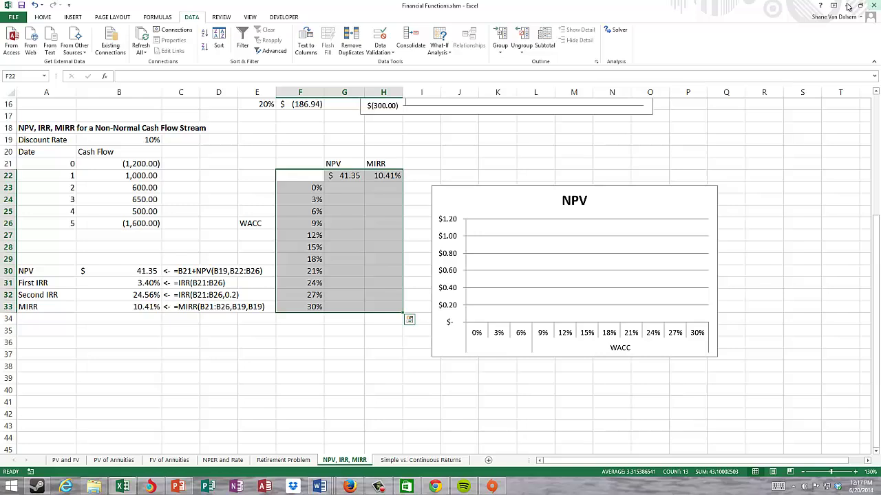
click(441, 46)
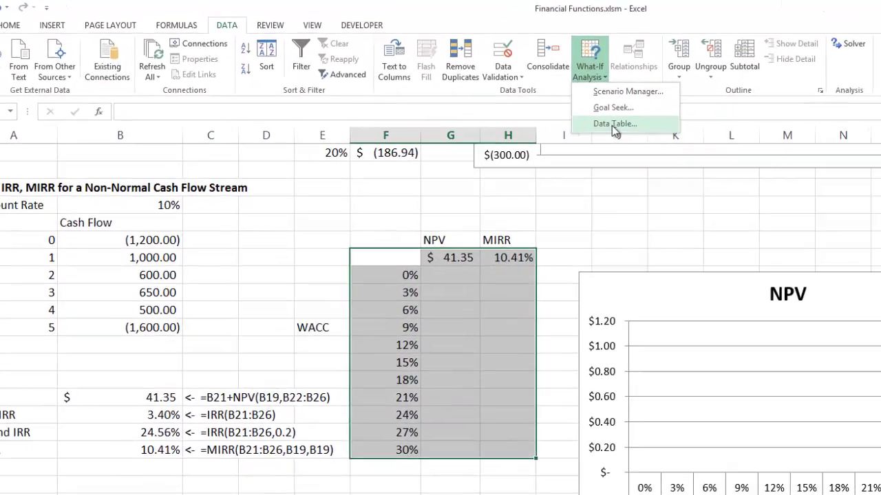
click(613, 125)
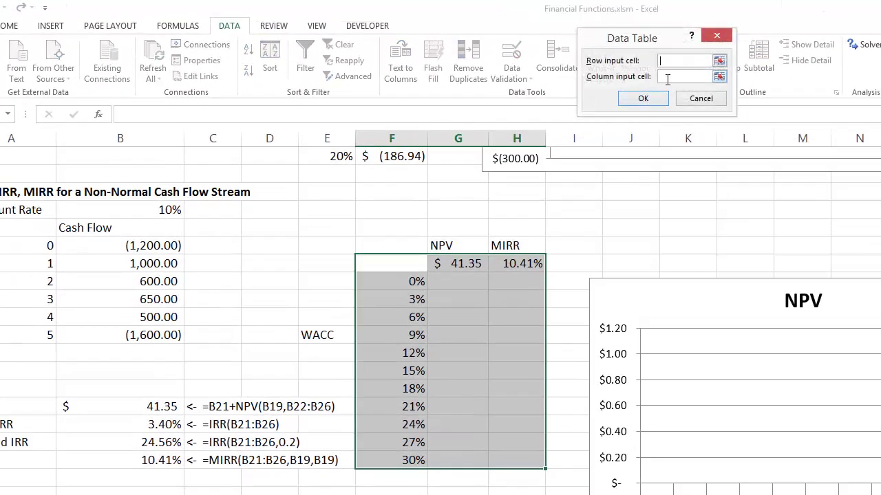
click(666, 77)
click(147, 211)
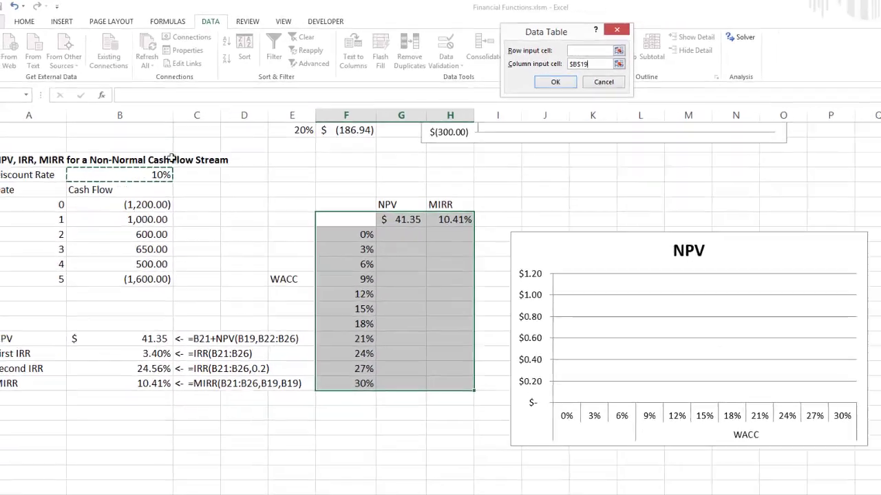
click(643, 99)
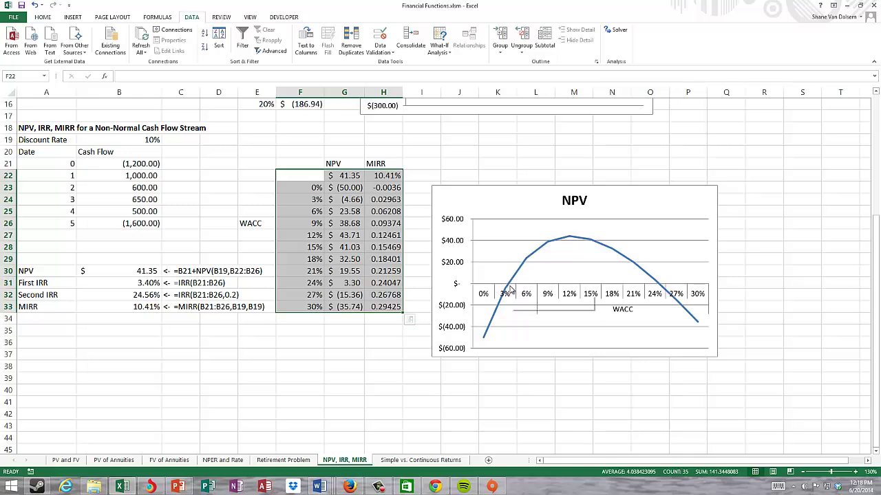
Step: Examine where the non-normal stream's NPV curve crosses zero along the chart's WACC axis
mouse_move(491, 332)
mouse_move(507, 288)
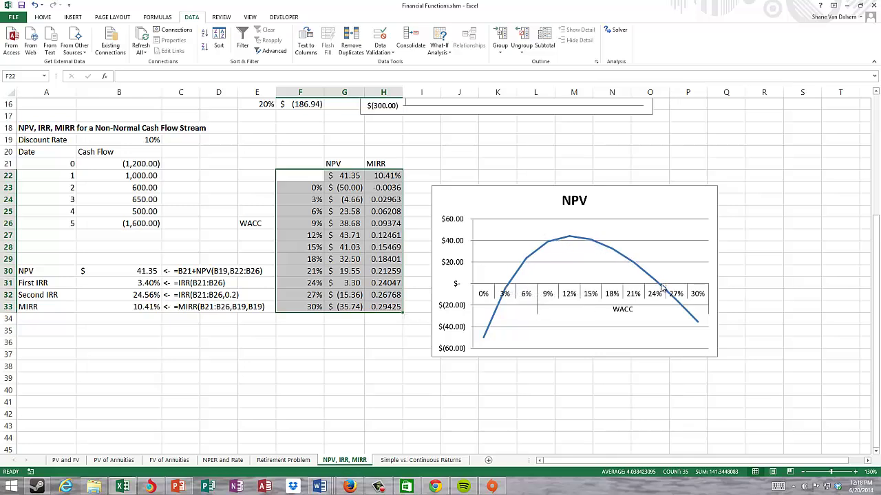
mouse_move(661, 289)
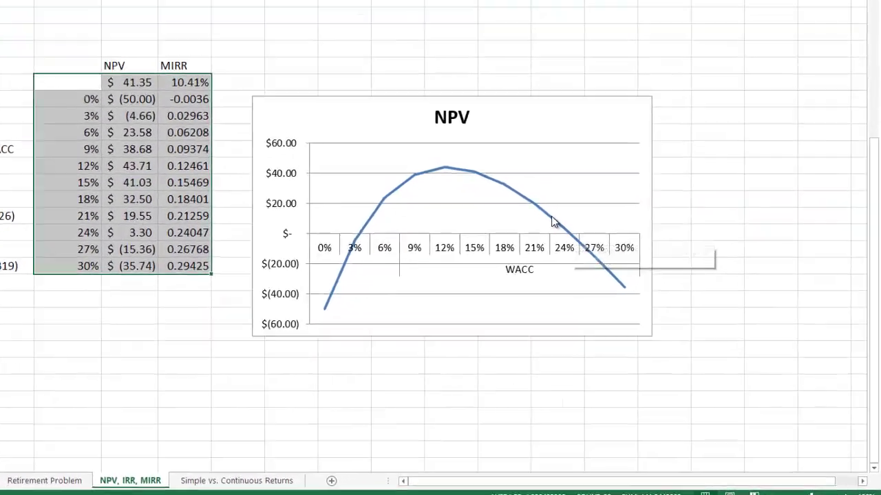
click(661, 289)
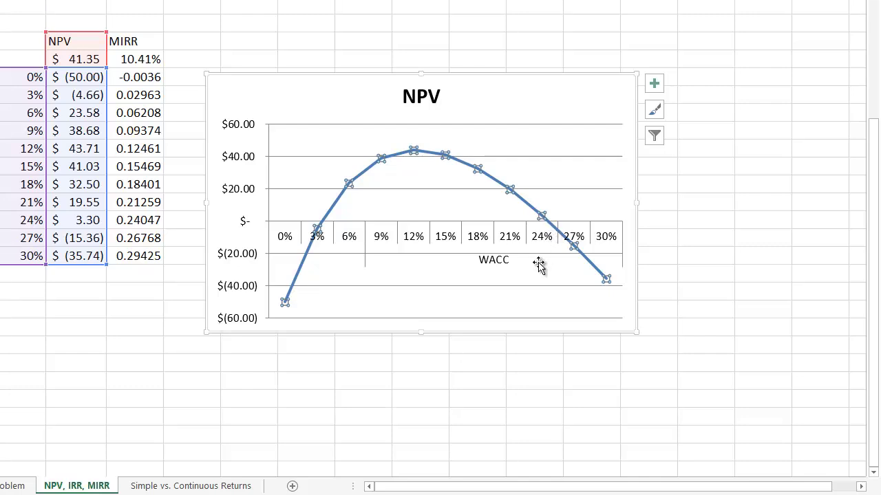
click(434, 315)
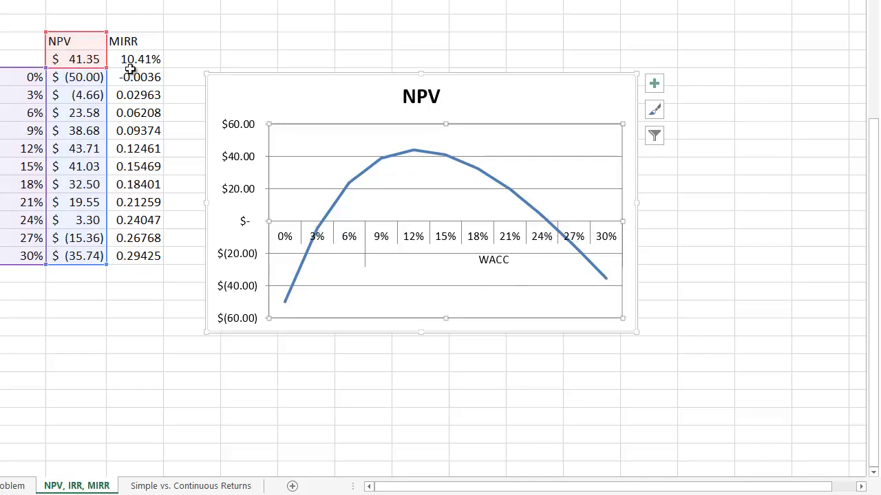
Step: Format the data table's MIRR values in H23:H33 as percentages with two decimal places
drag(128, 77, 141, 256)
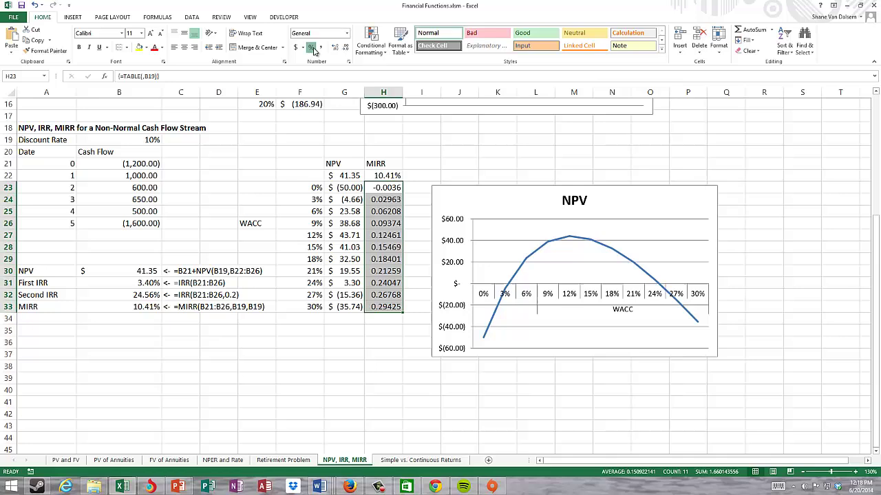
click(314, 49)
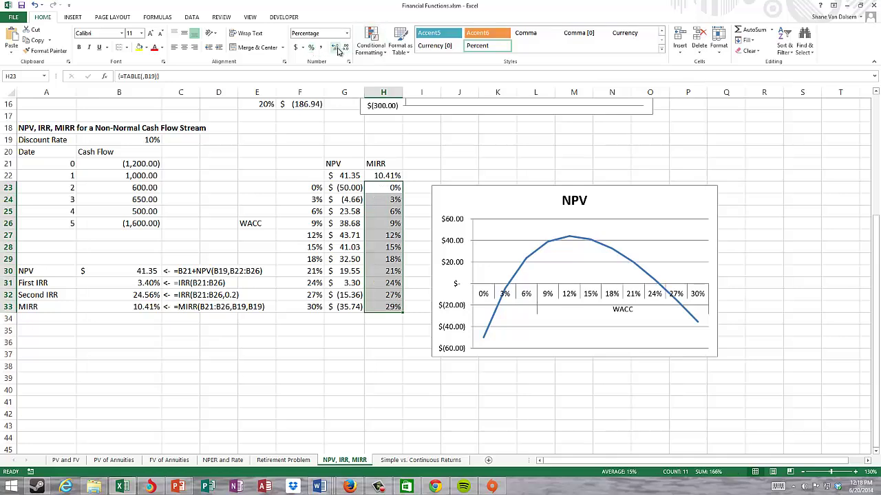
click(334, 47)
click(334, 47)
click(311, 269)
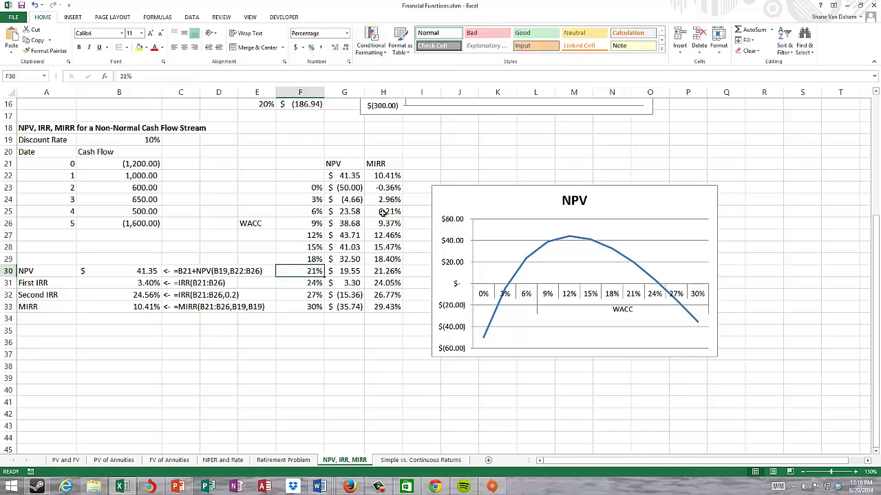